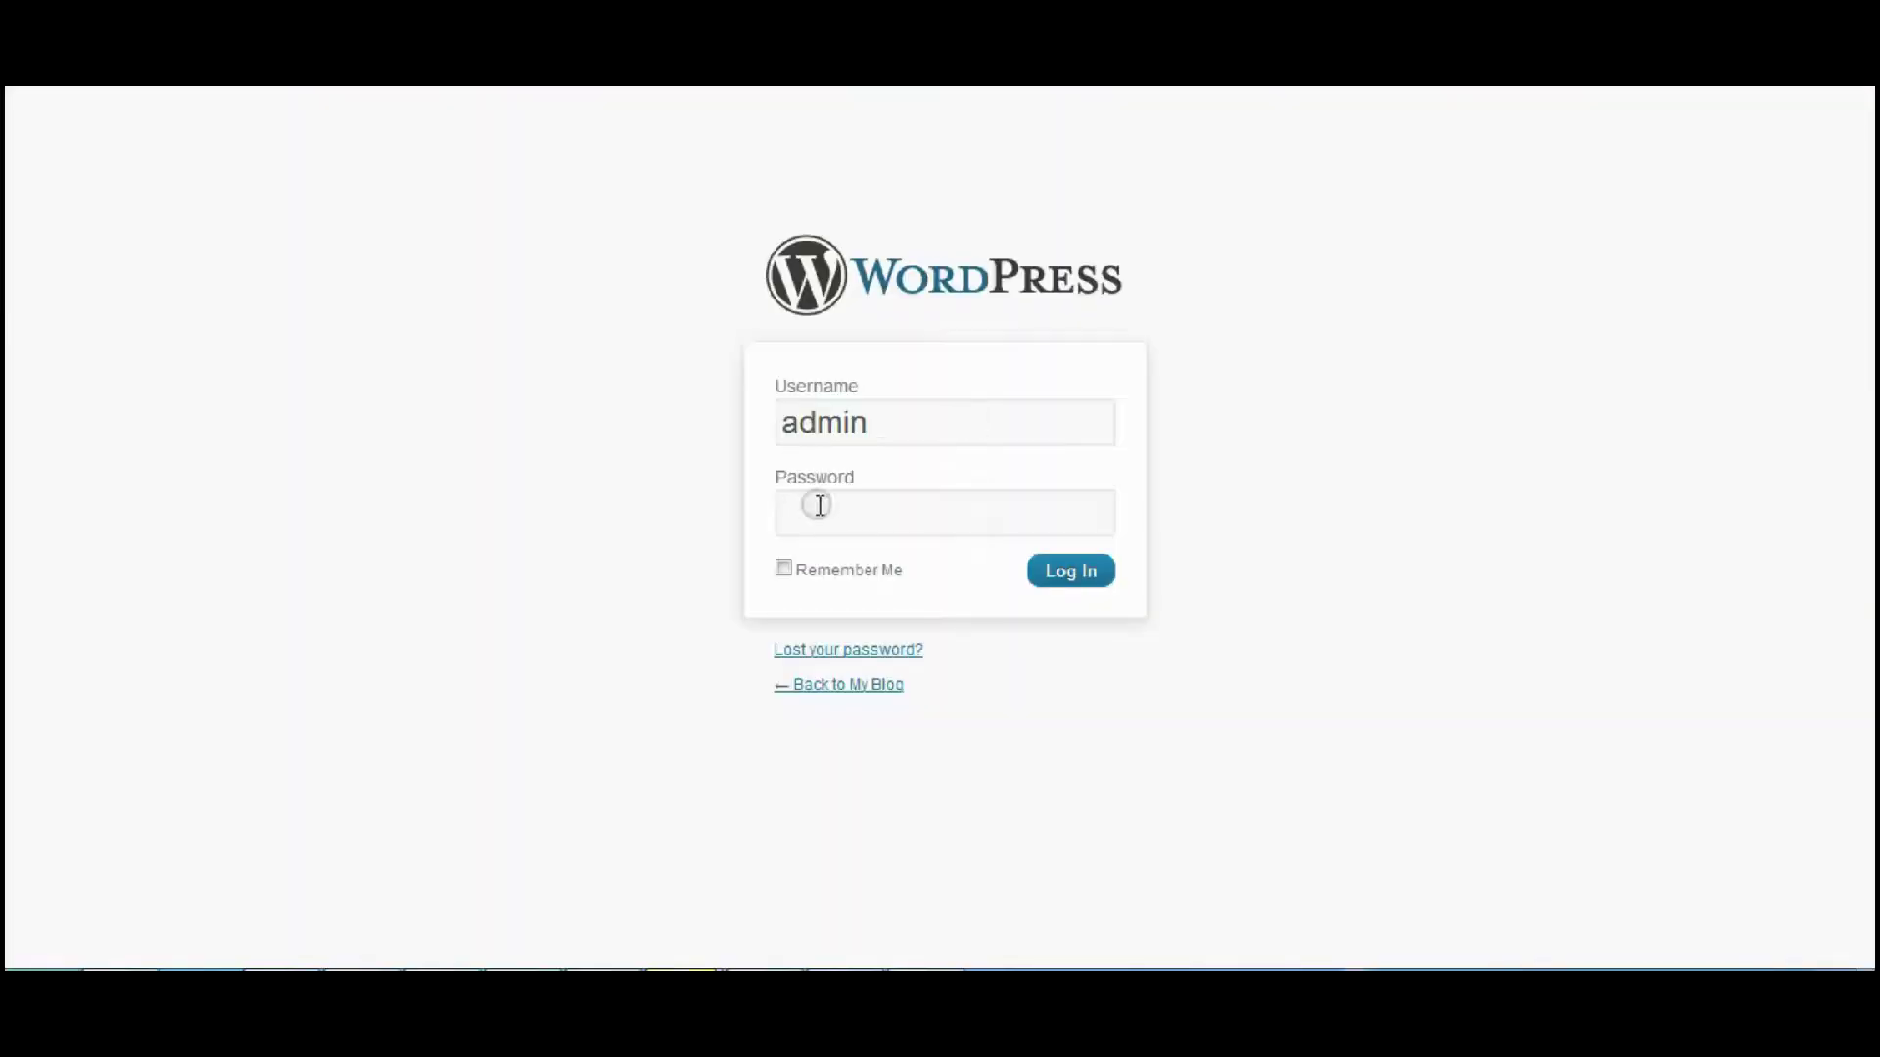
- Log in to the WordPress admin by entering the account password, with Remember Me enabled
left_click(819, 508)
type("••••••••")
left_click(783, 569)
left_click(1085, 576)
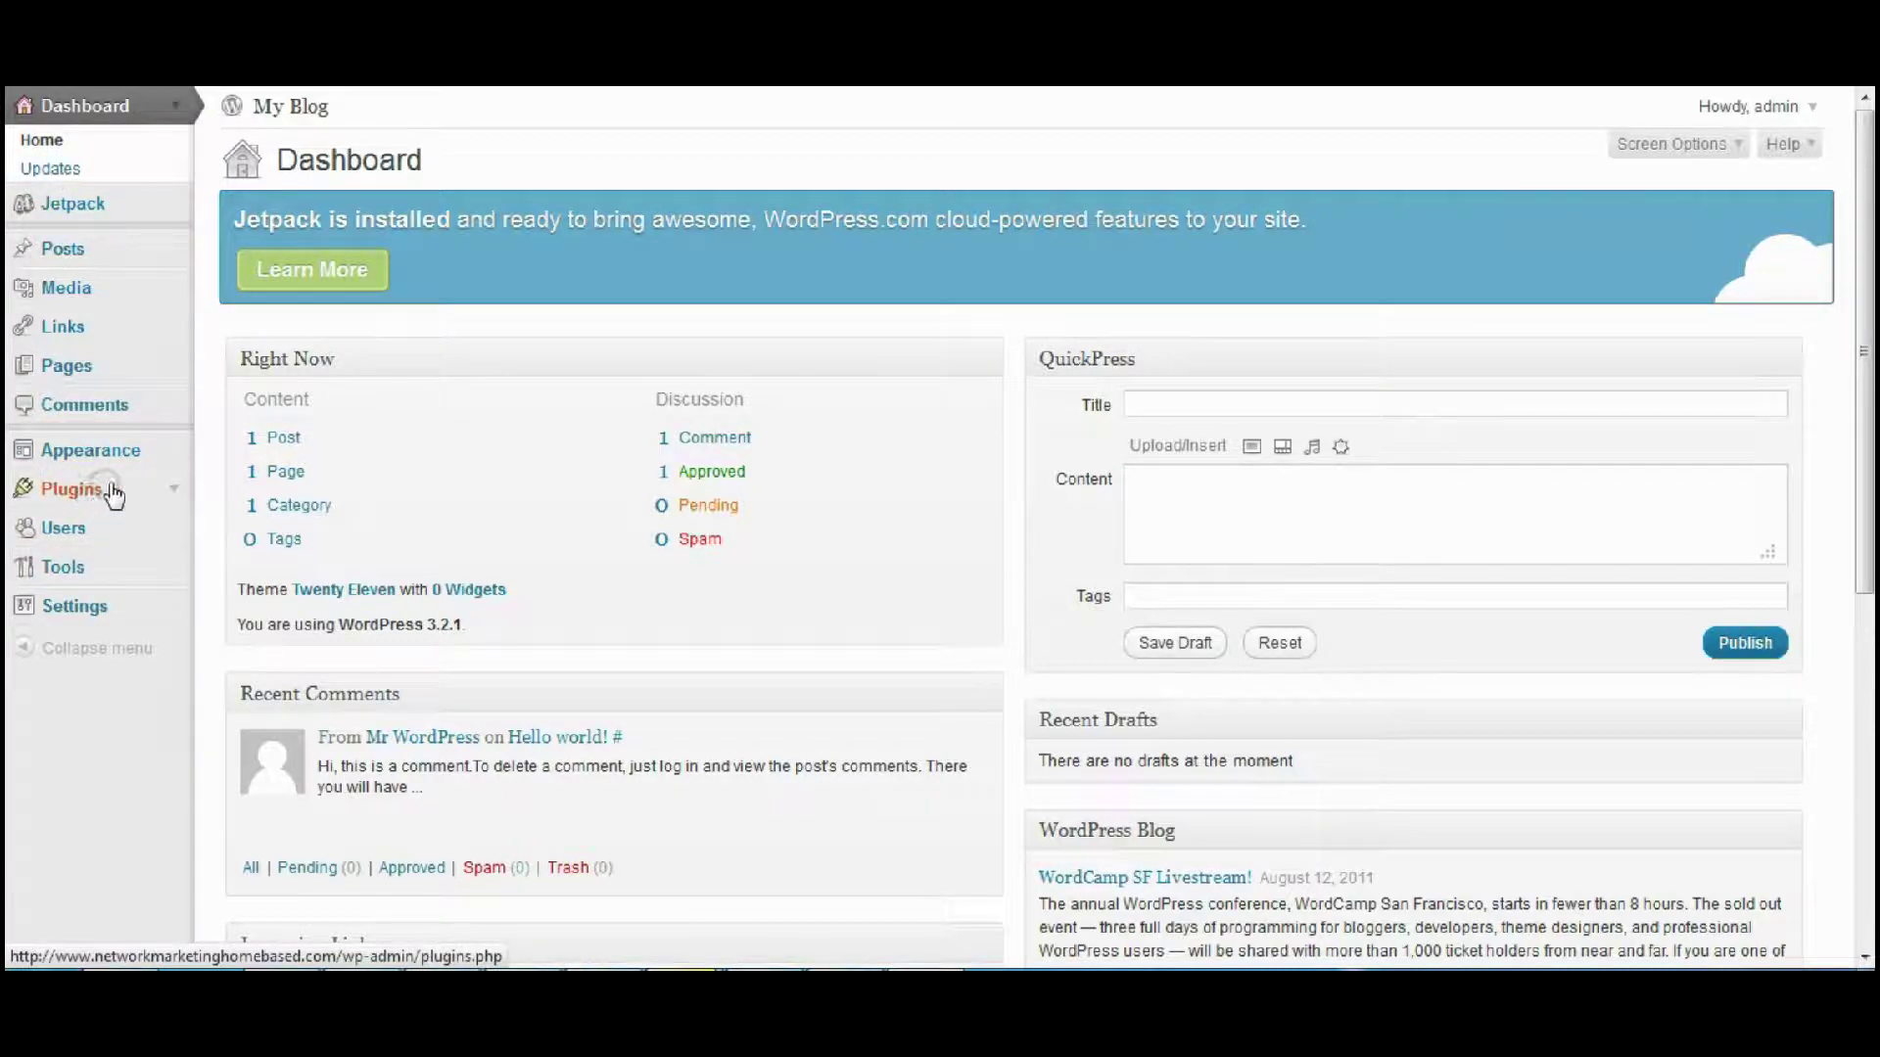
- Review the current Twenty Eleven theme, its theme options and the list of available themes
left_click(92, 453)
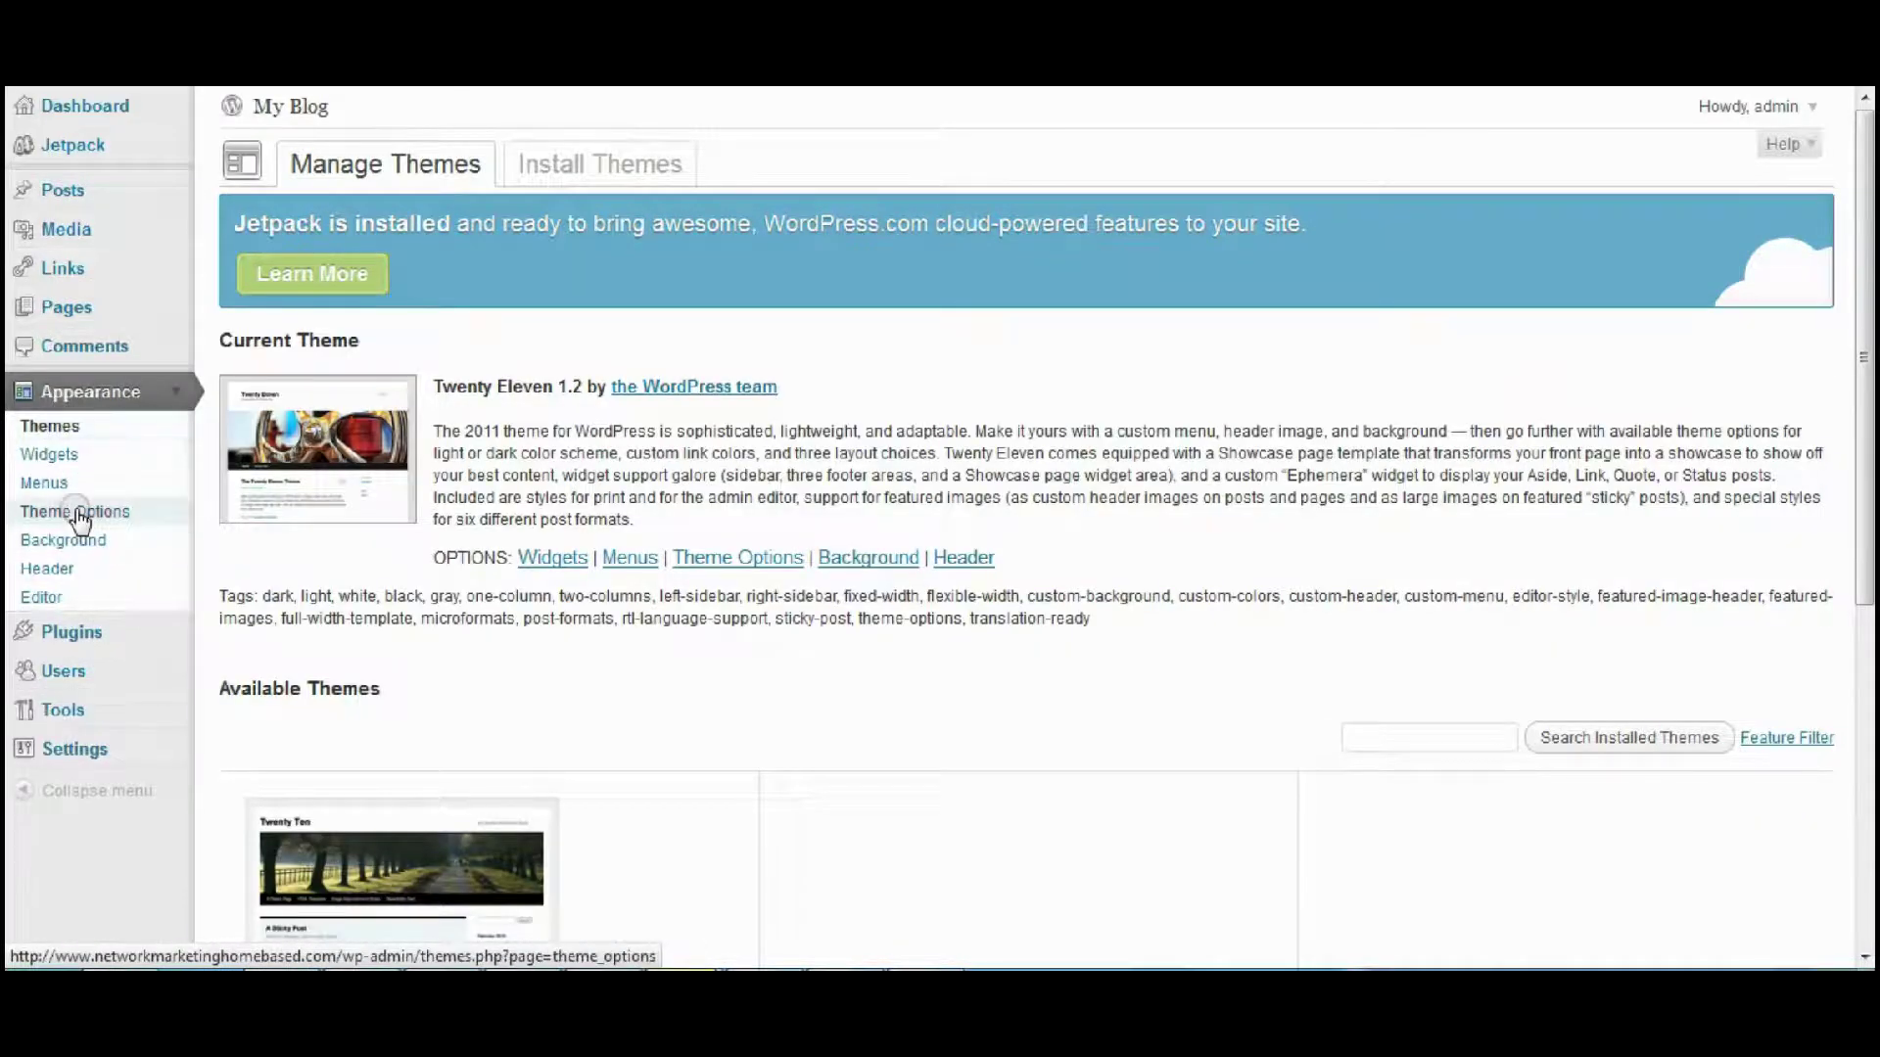
left_click(80, 517)
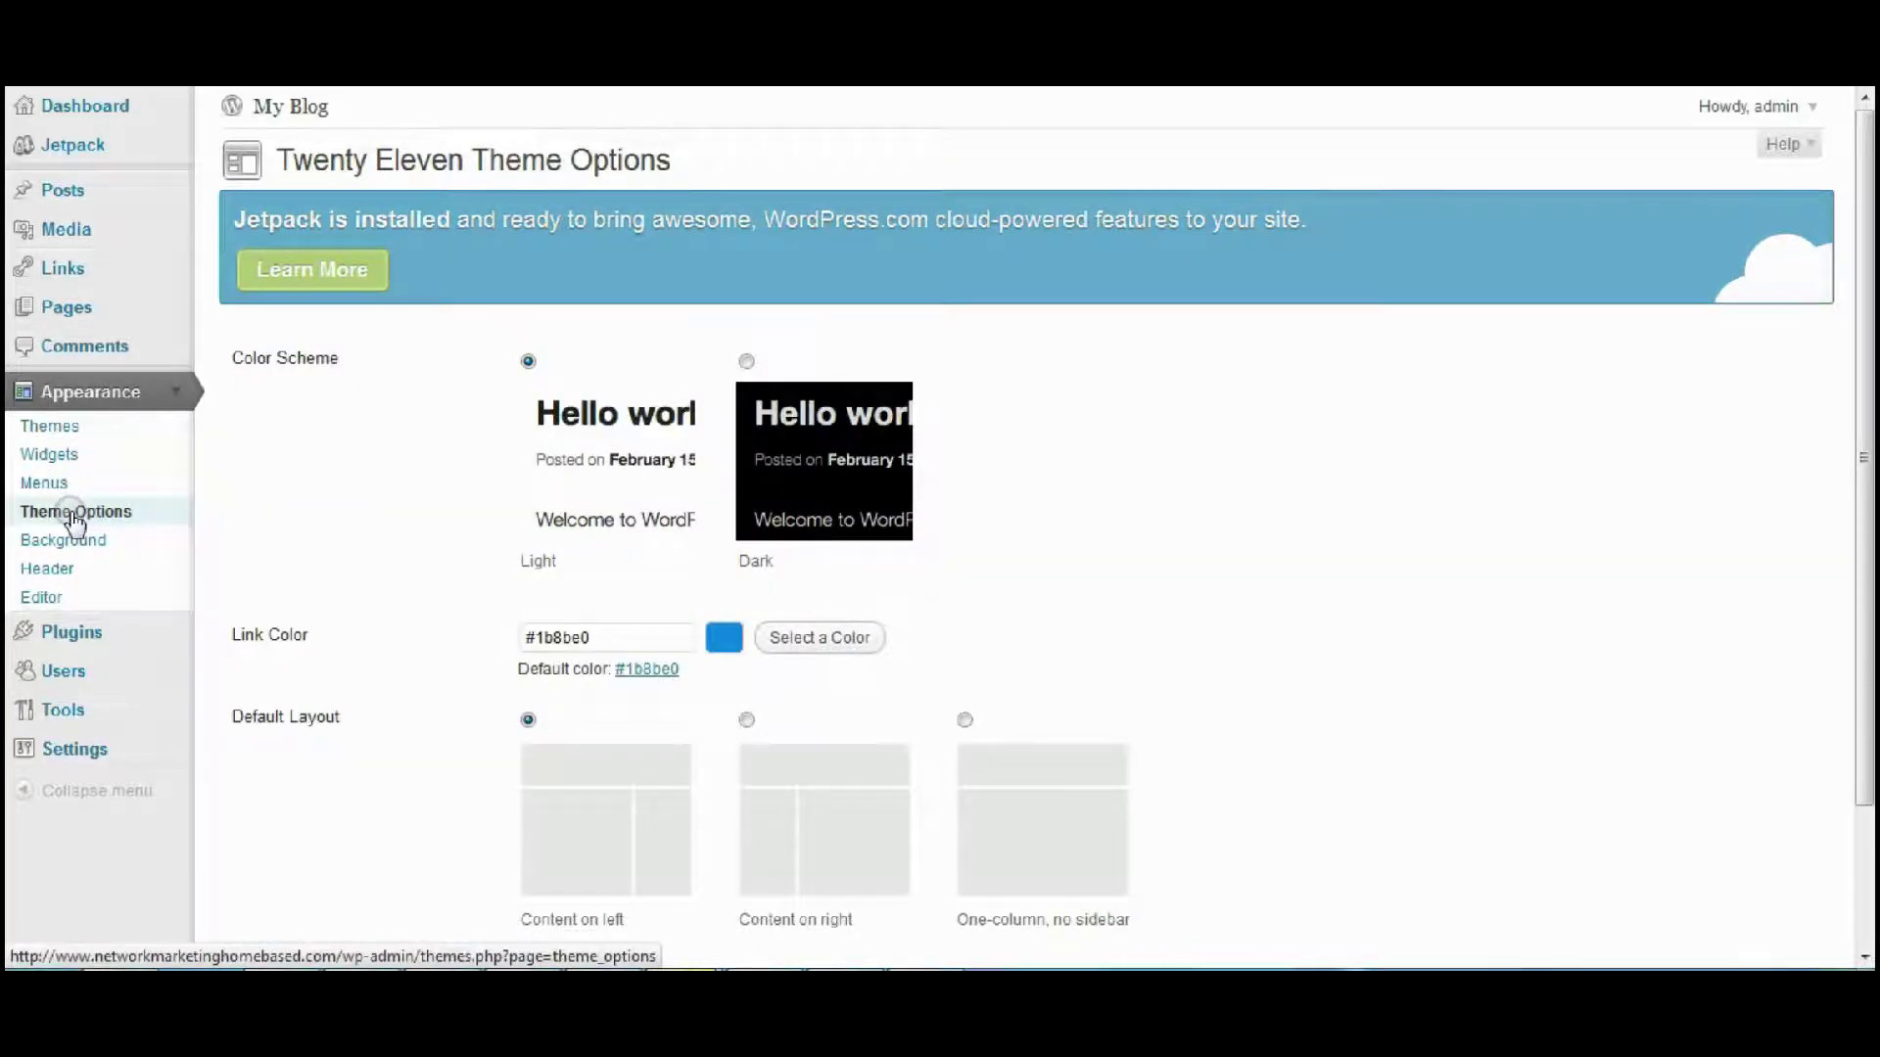
left_click(55, 430)
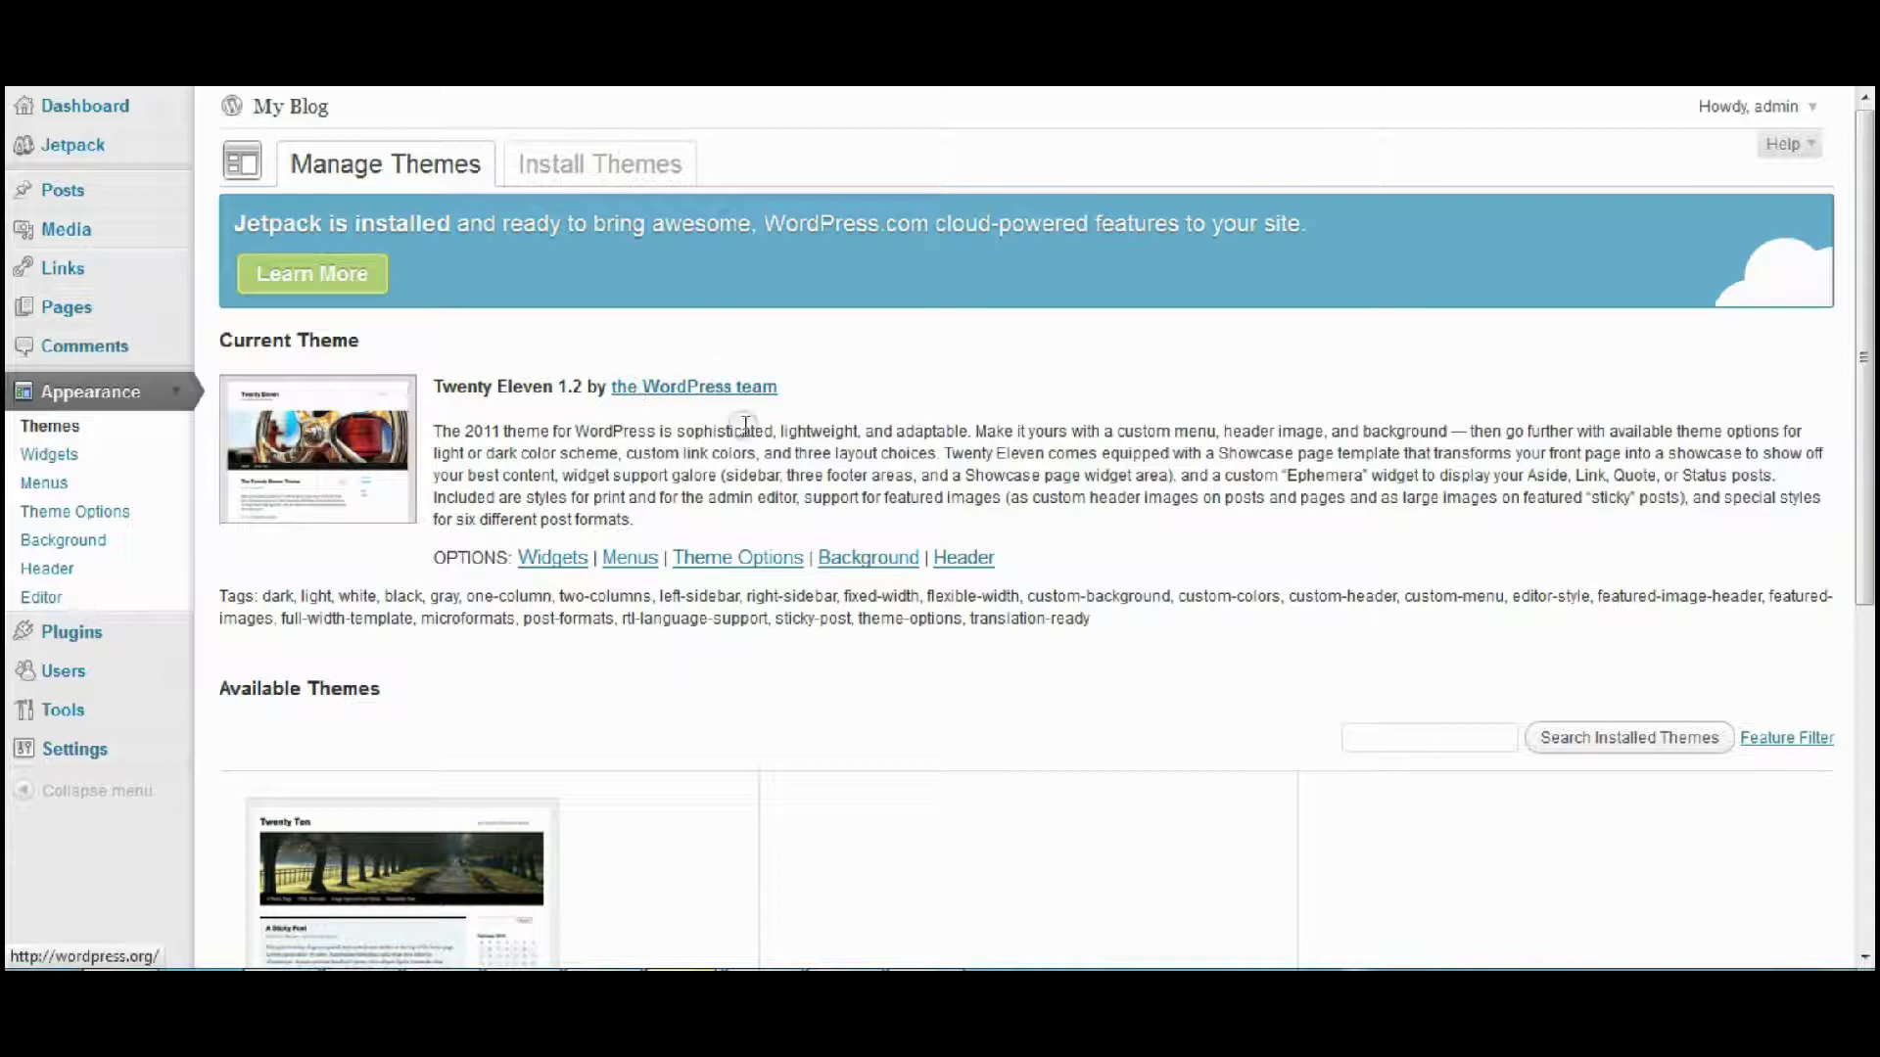
scroll(946, 544, "down", 3)
scroll(946, 544, "up", 3)
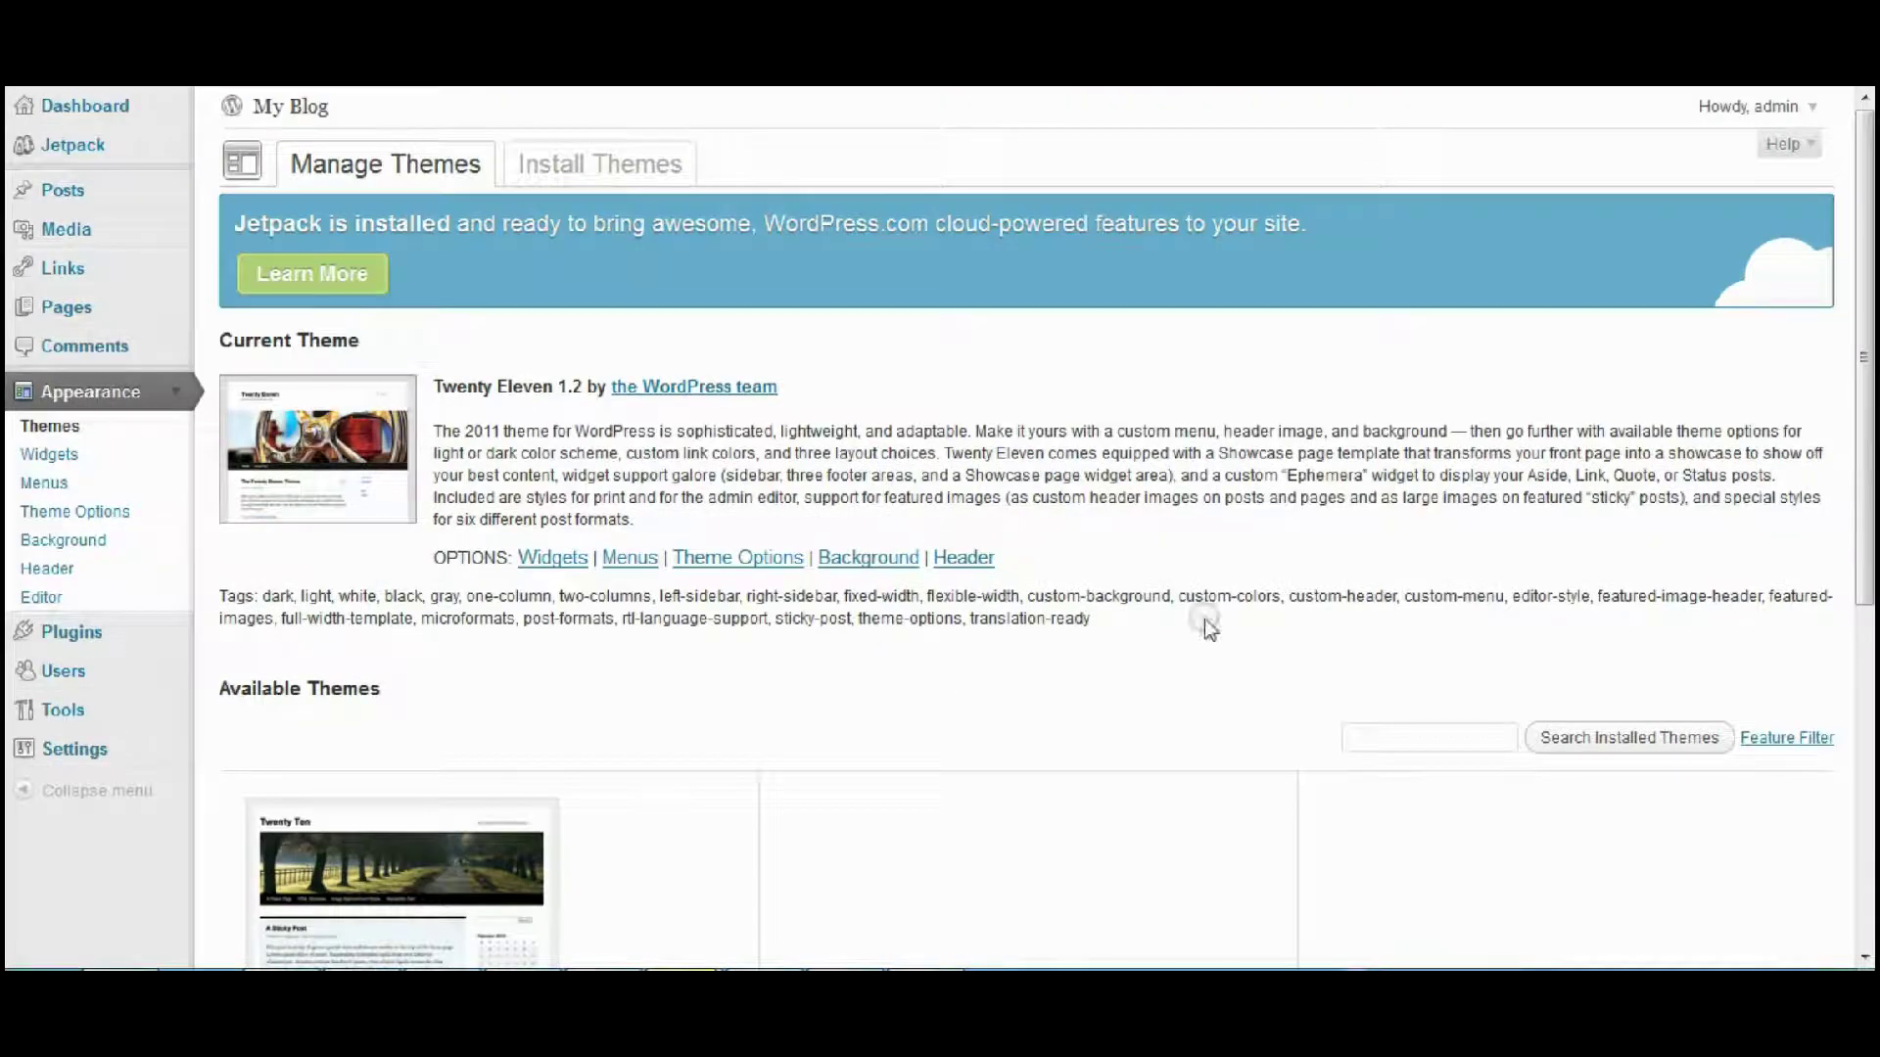
- Search the installable WordPress themes for the term "suffusion"
left_click(599, 167)
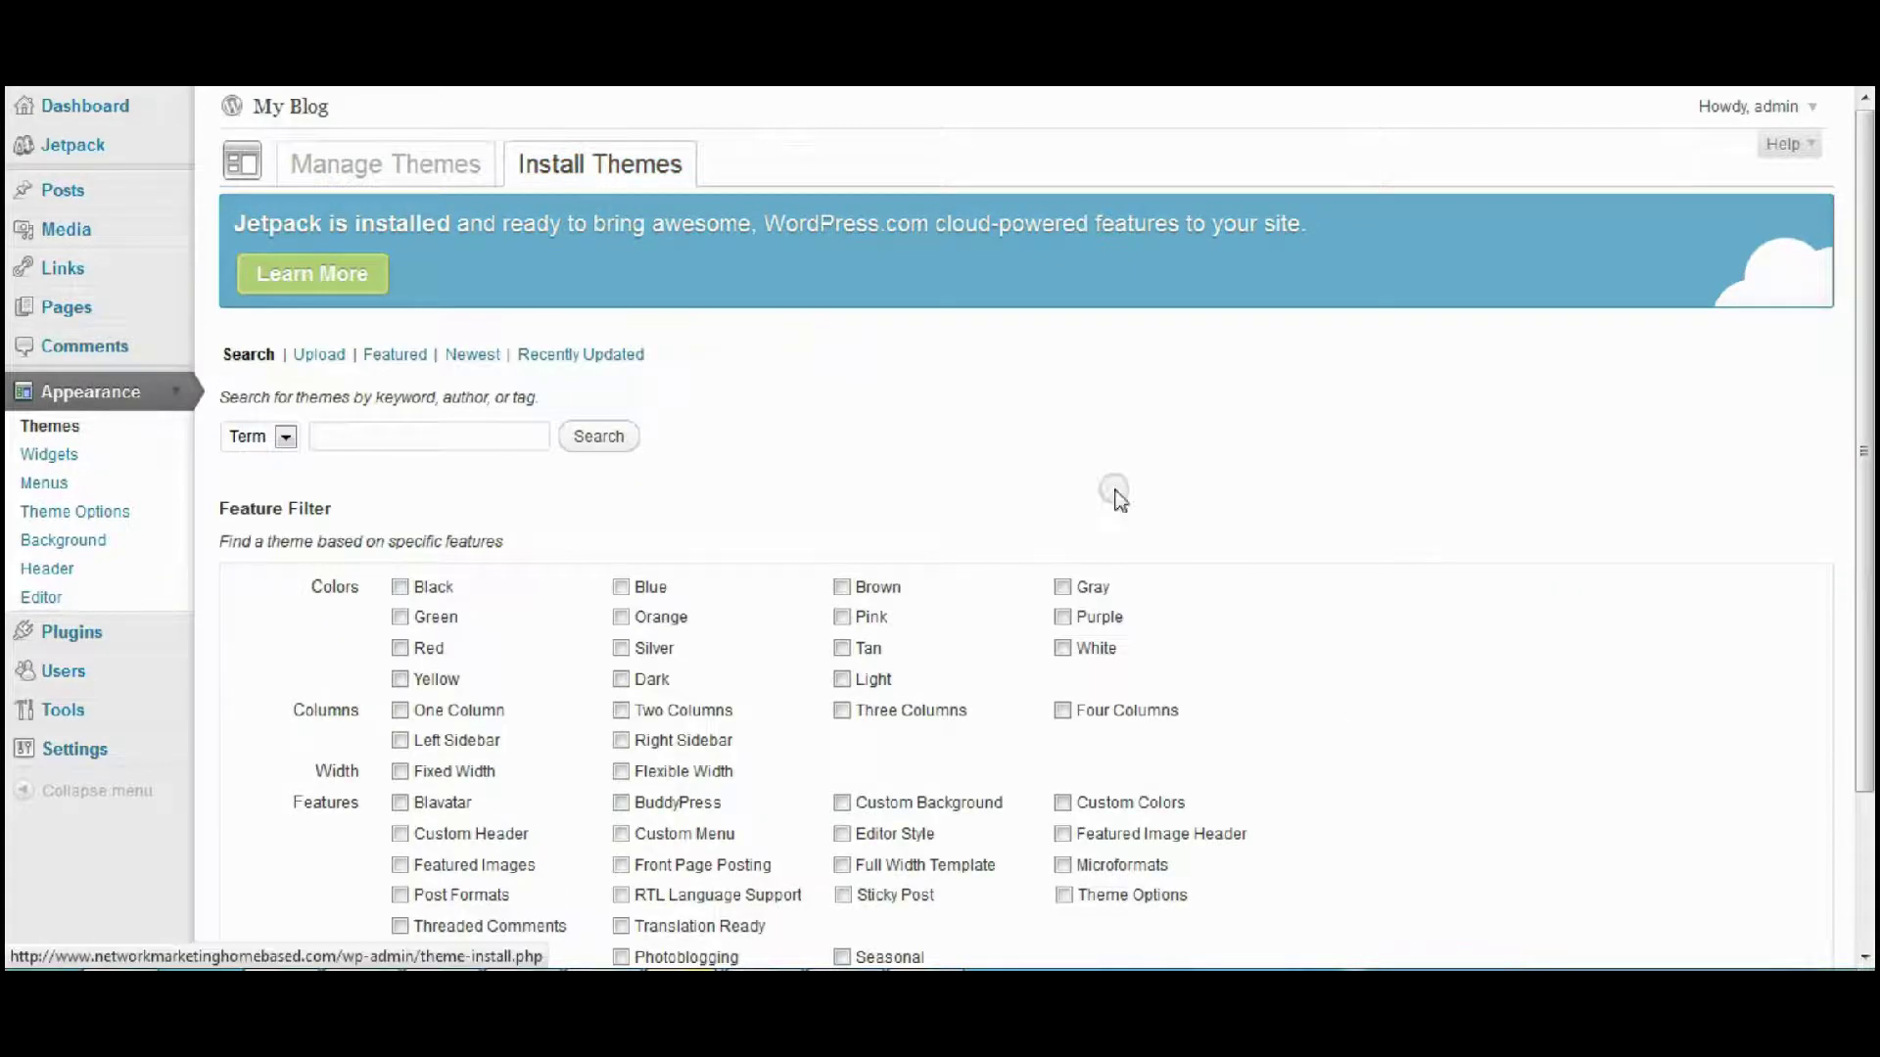
scroll(1400, 521, "down", 3)
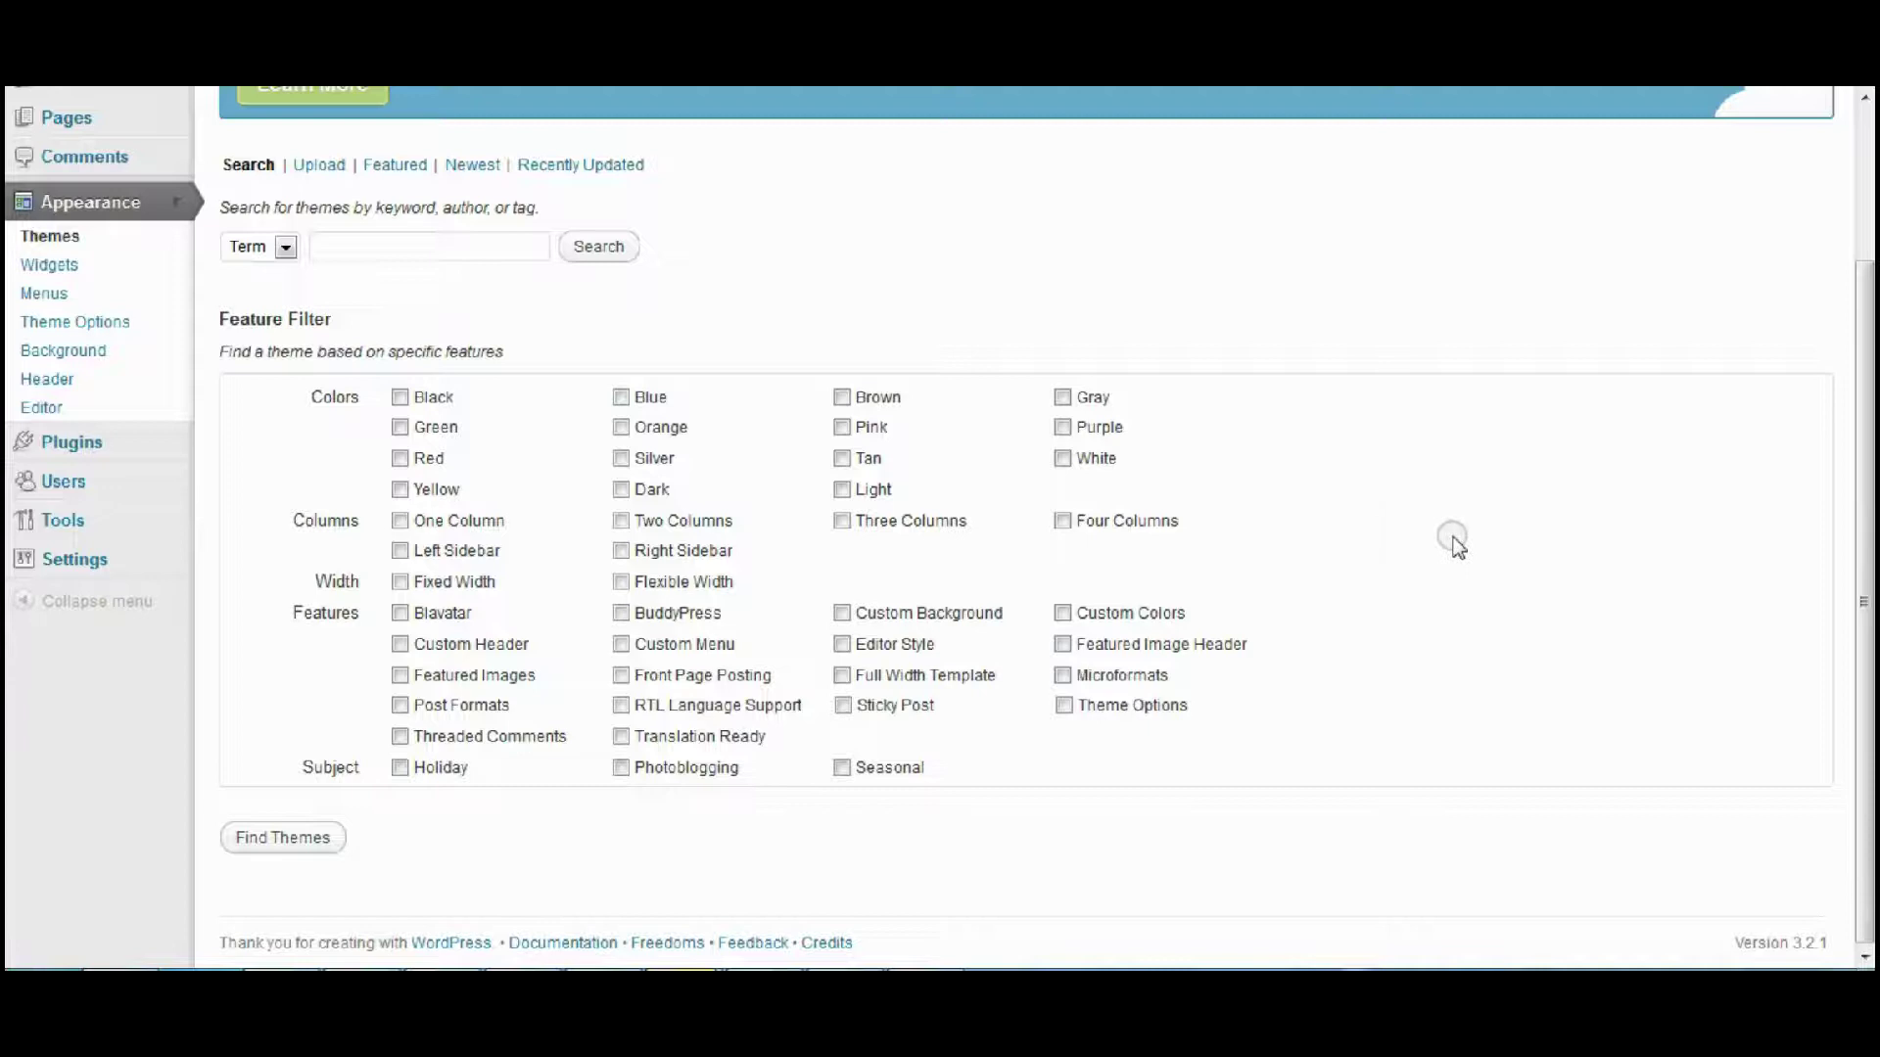
scroll(1453, 540, "up", 3)
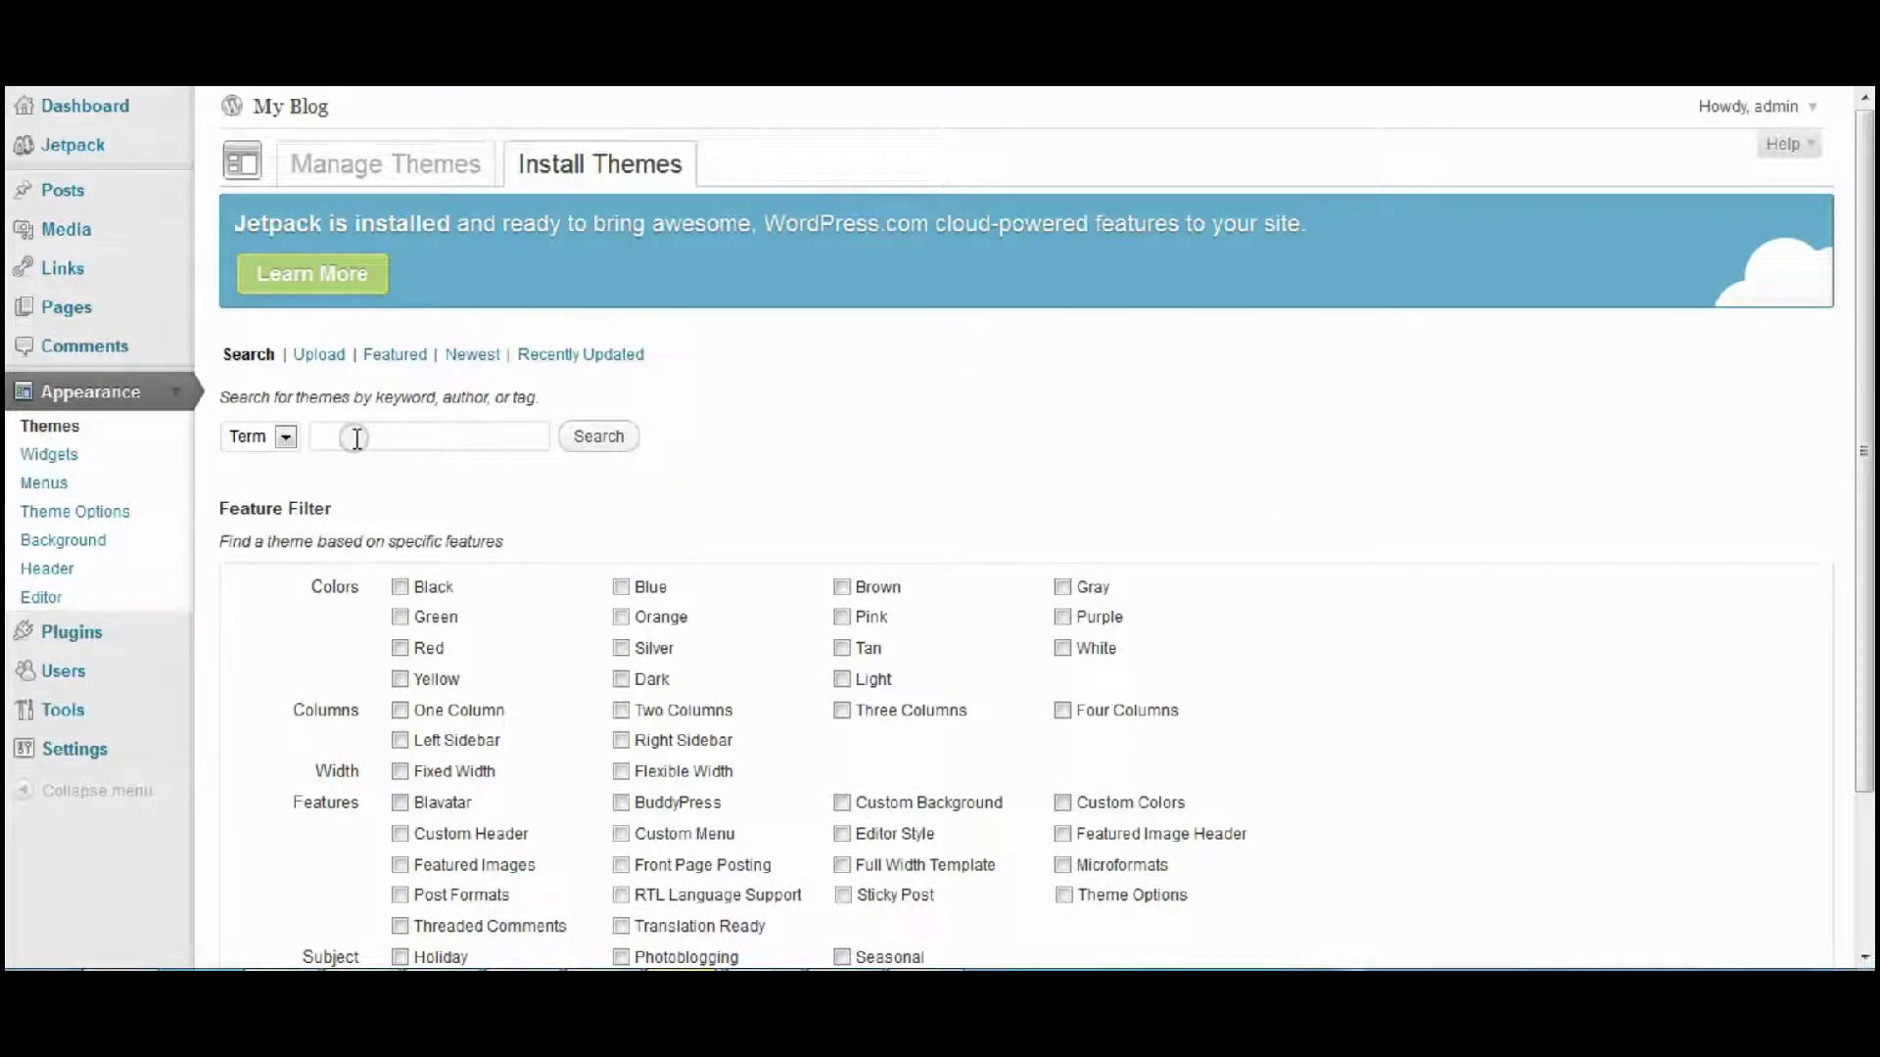
type("suffu")
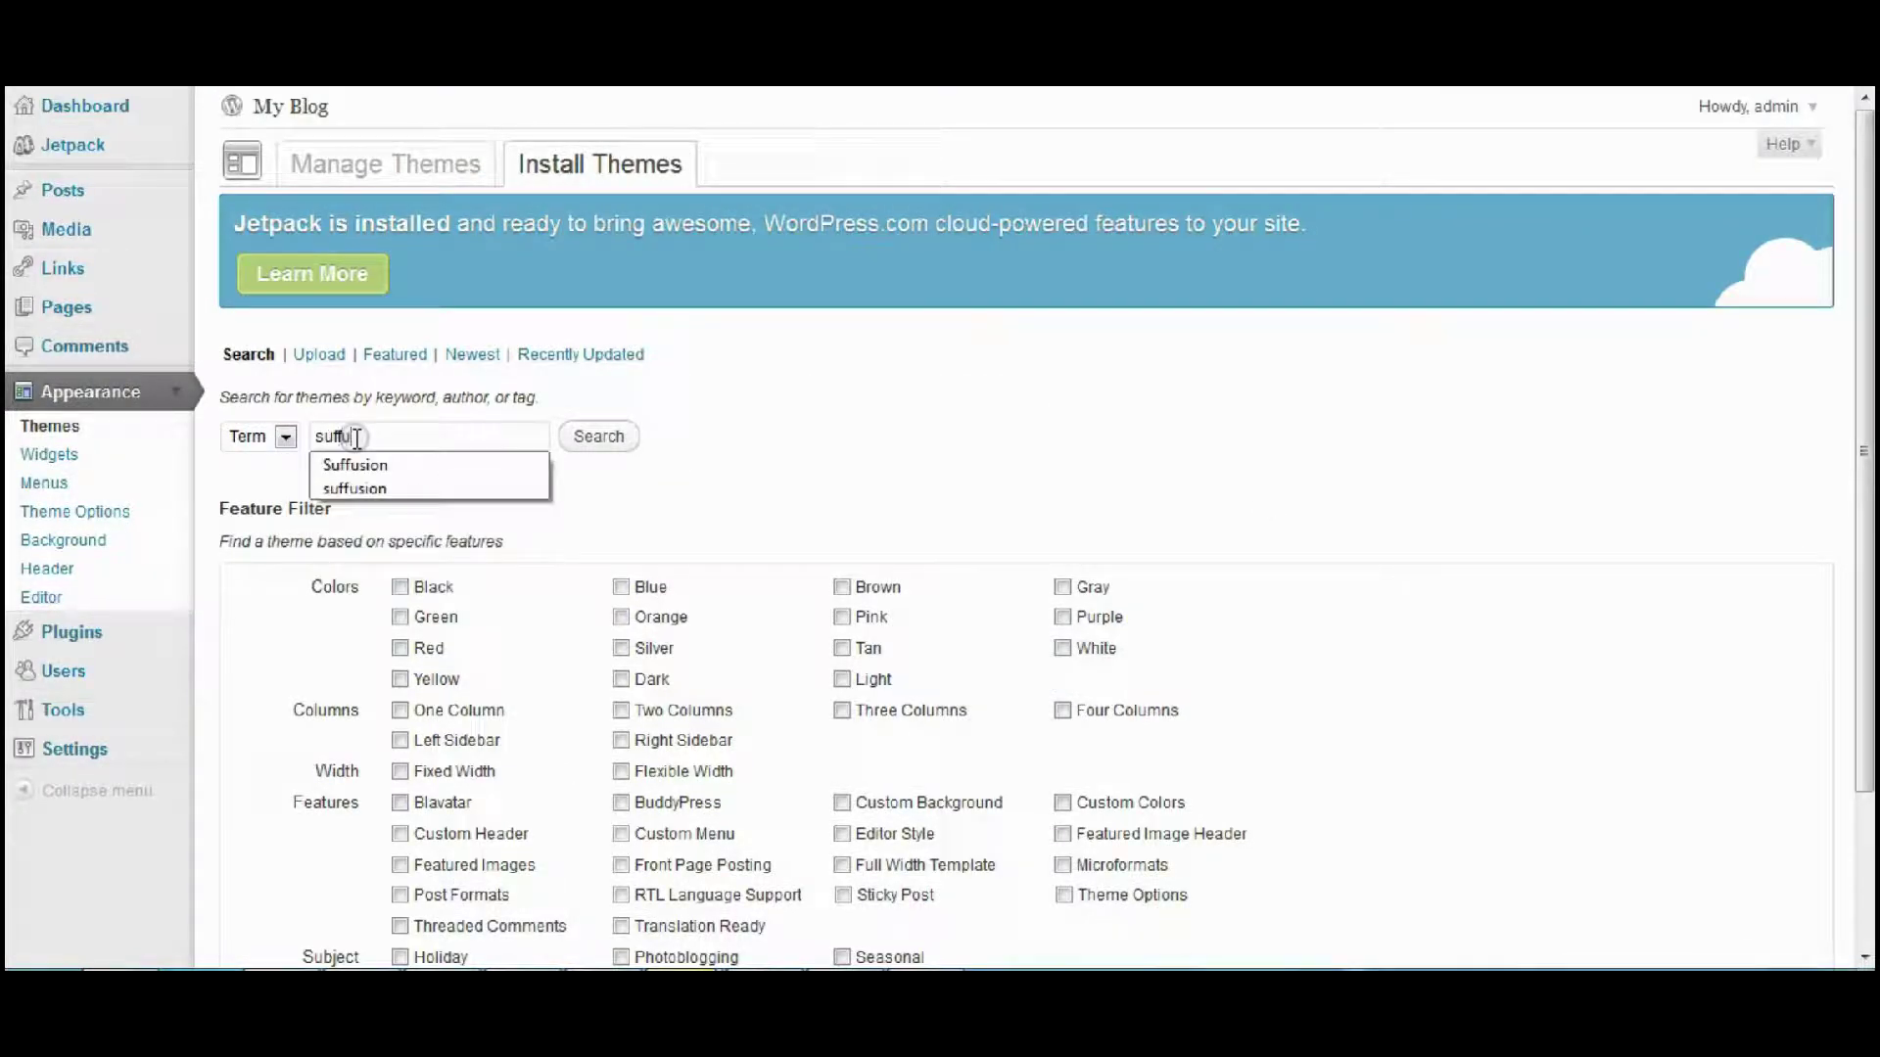
type("sion")
left_click(598, 437)
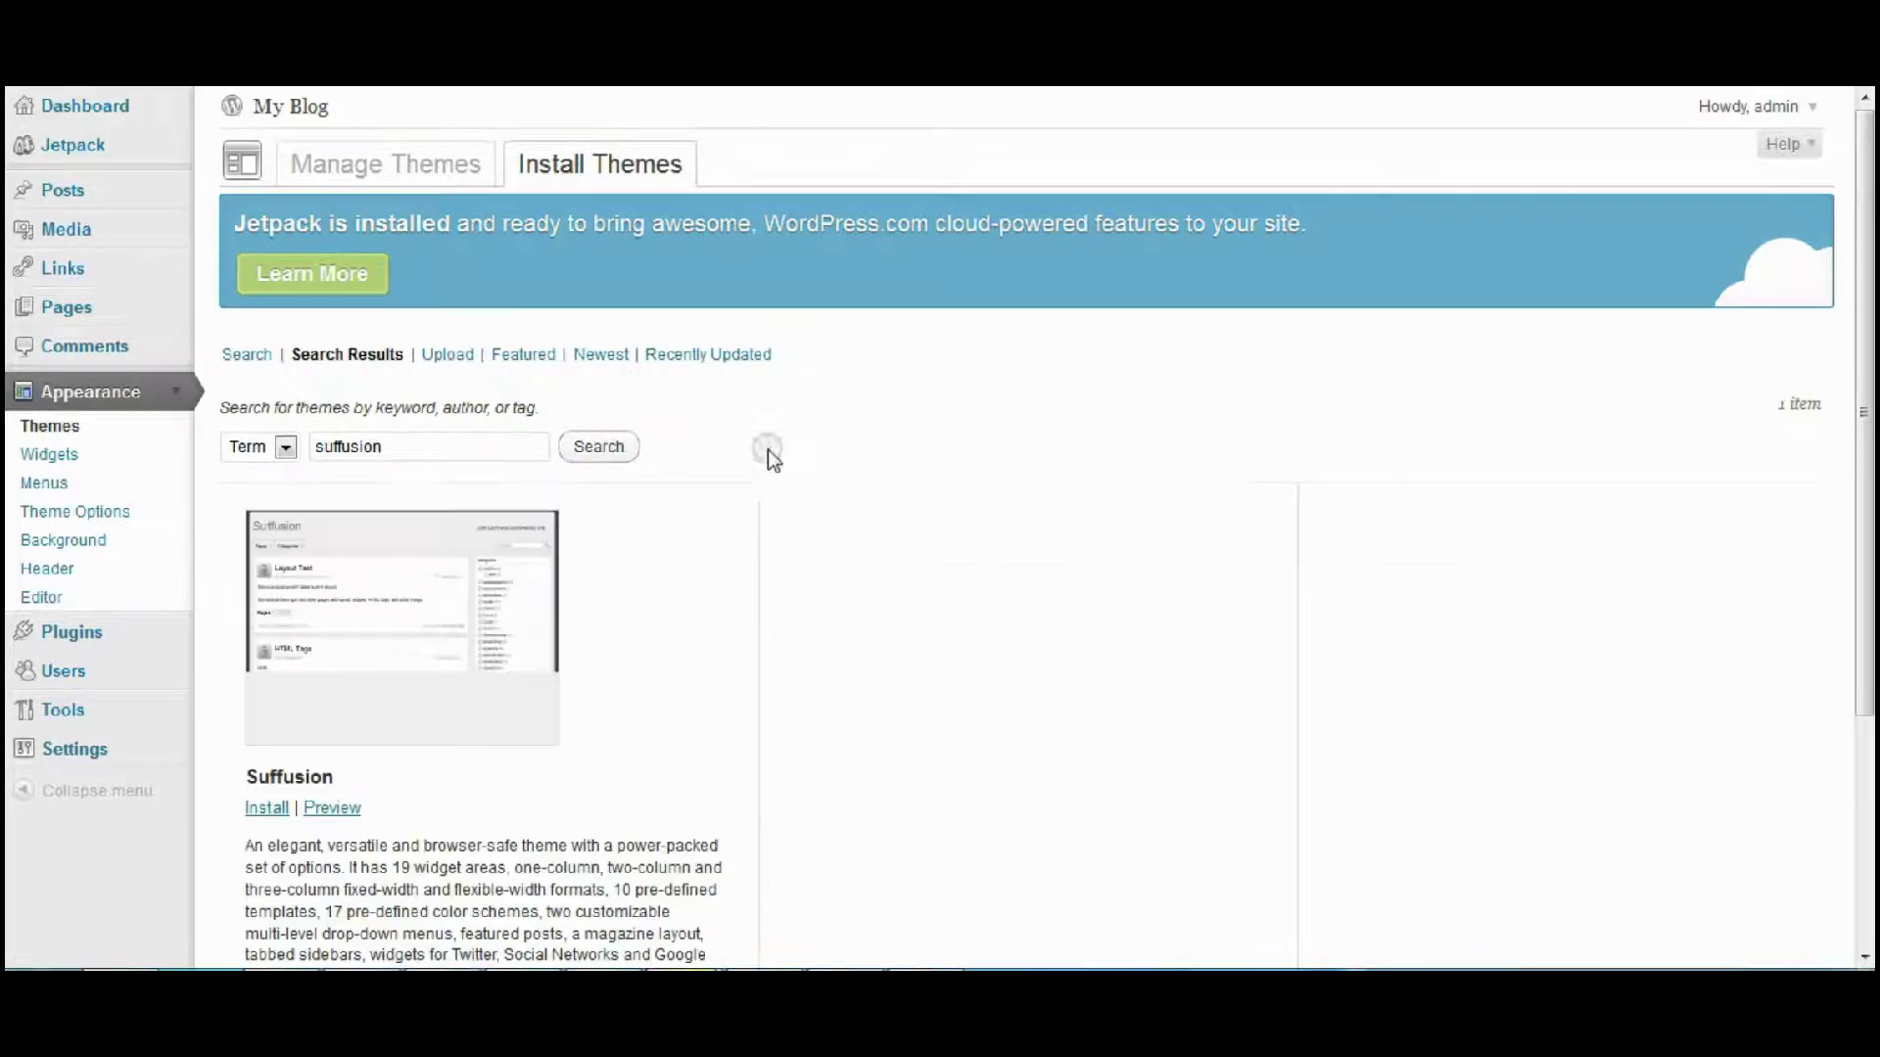
- Install the Suffusion theme from the search results and activate it
scroll(902, 537, "down", 3)
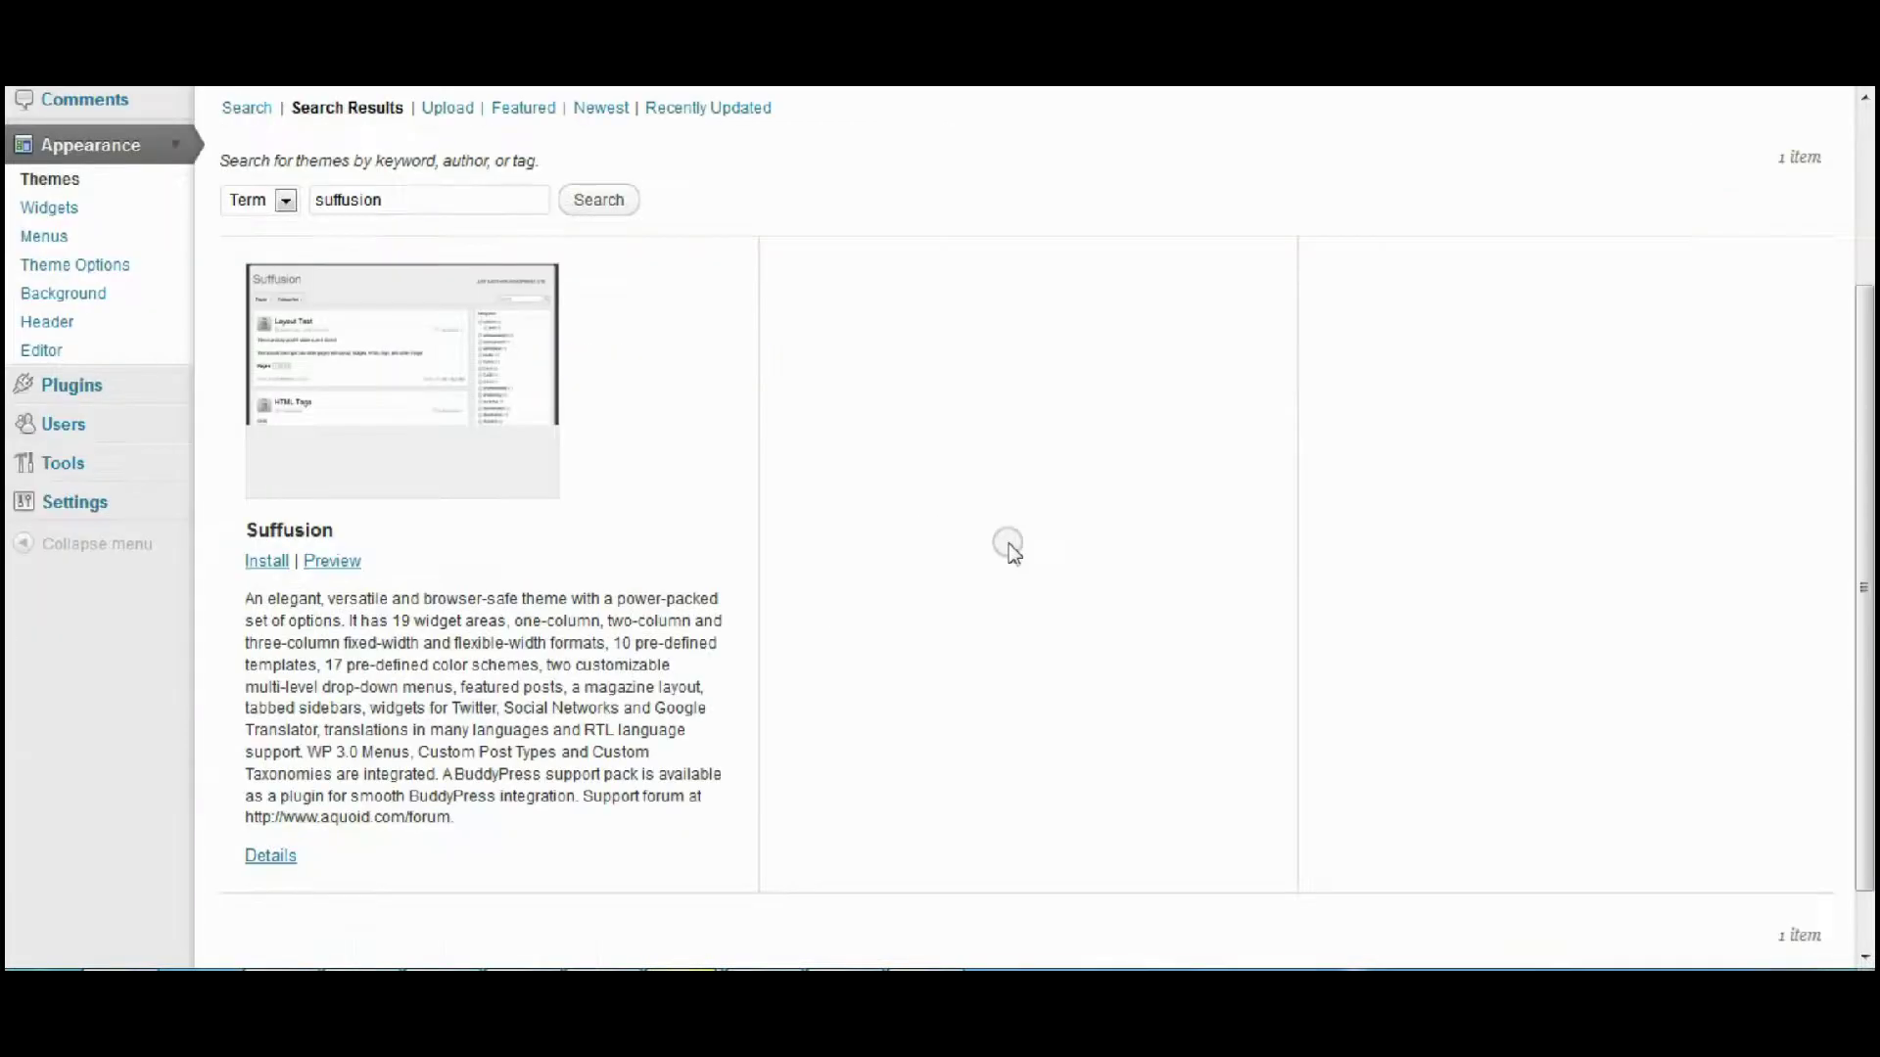
left_click(260, 560)
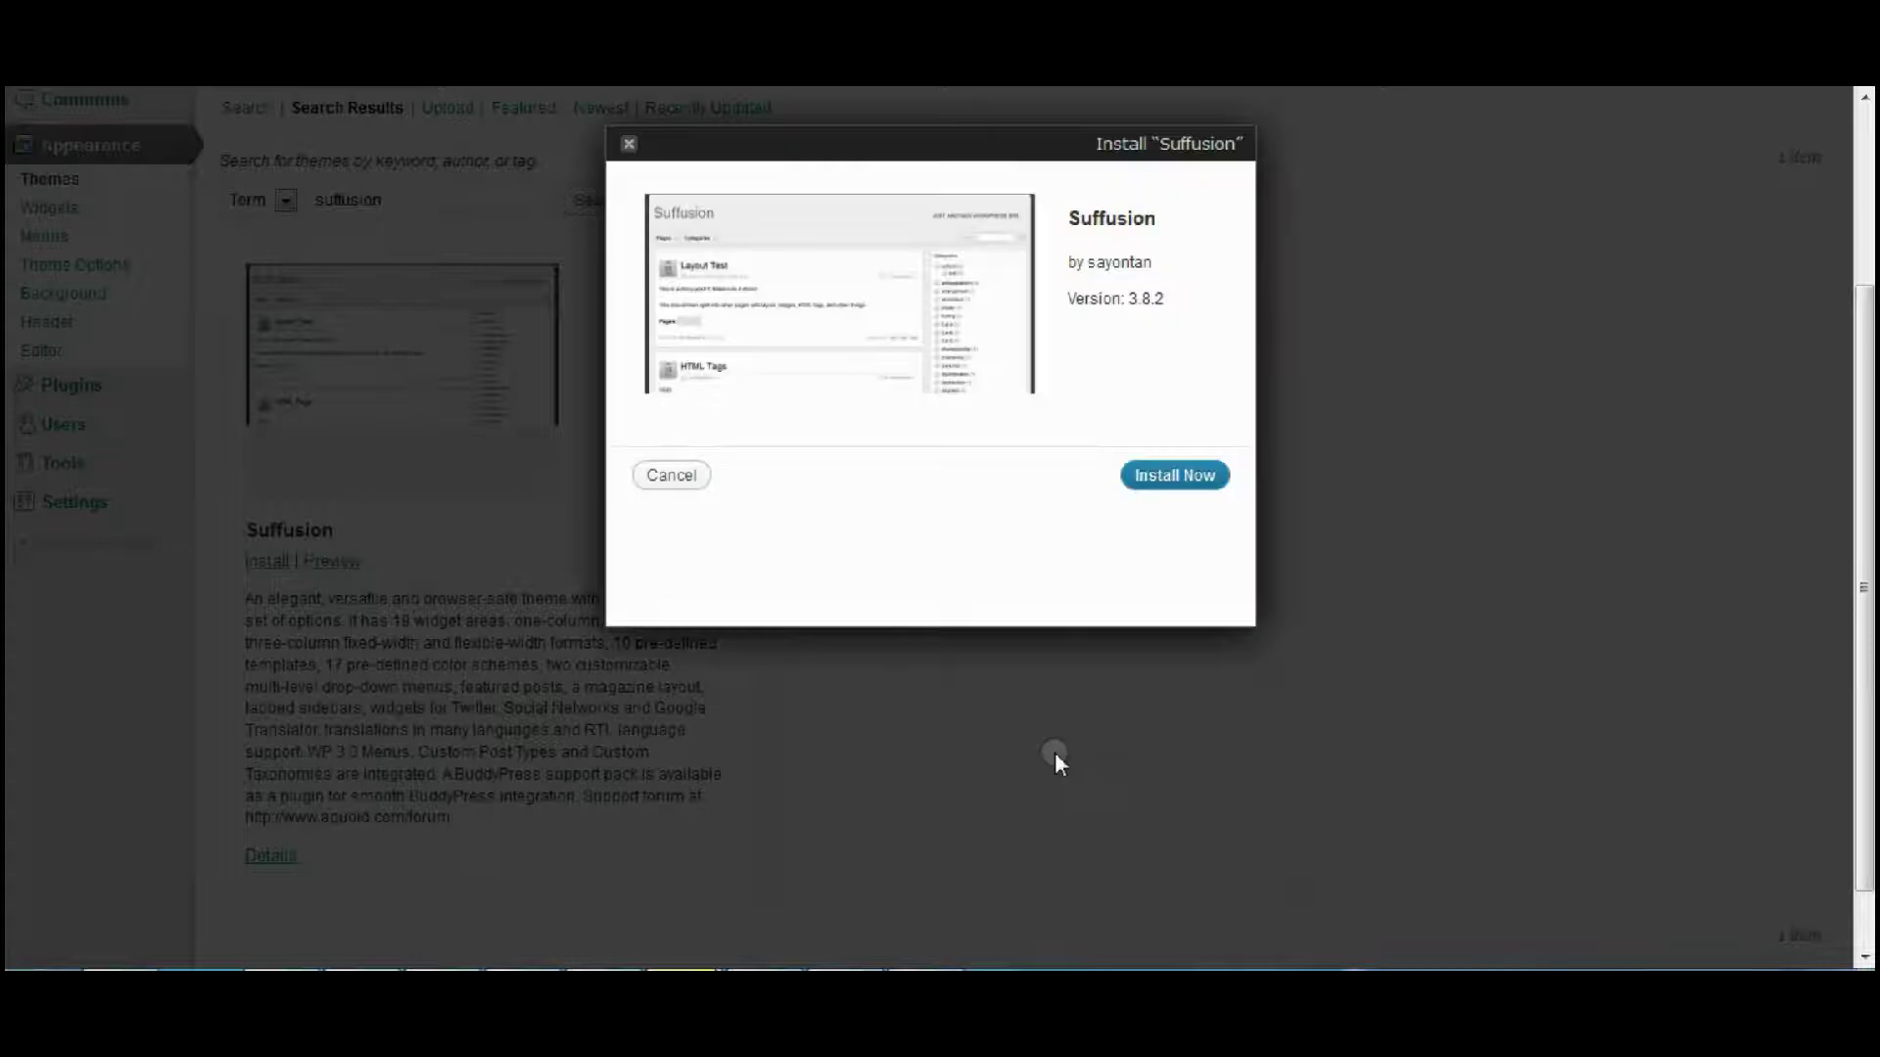
left_click(1153, 477)
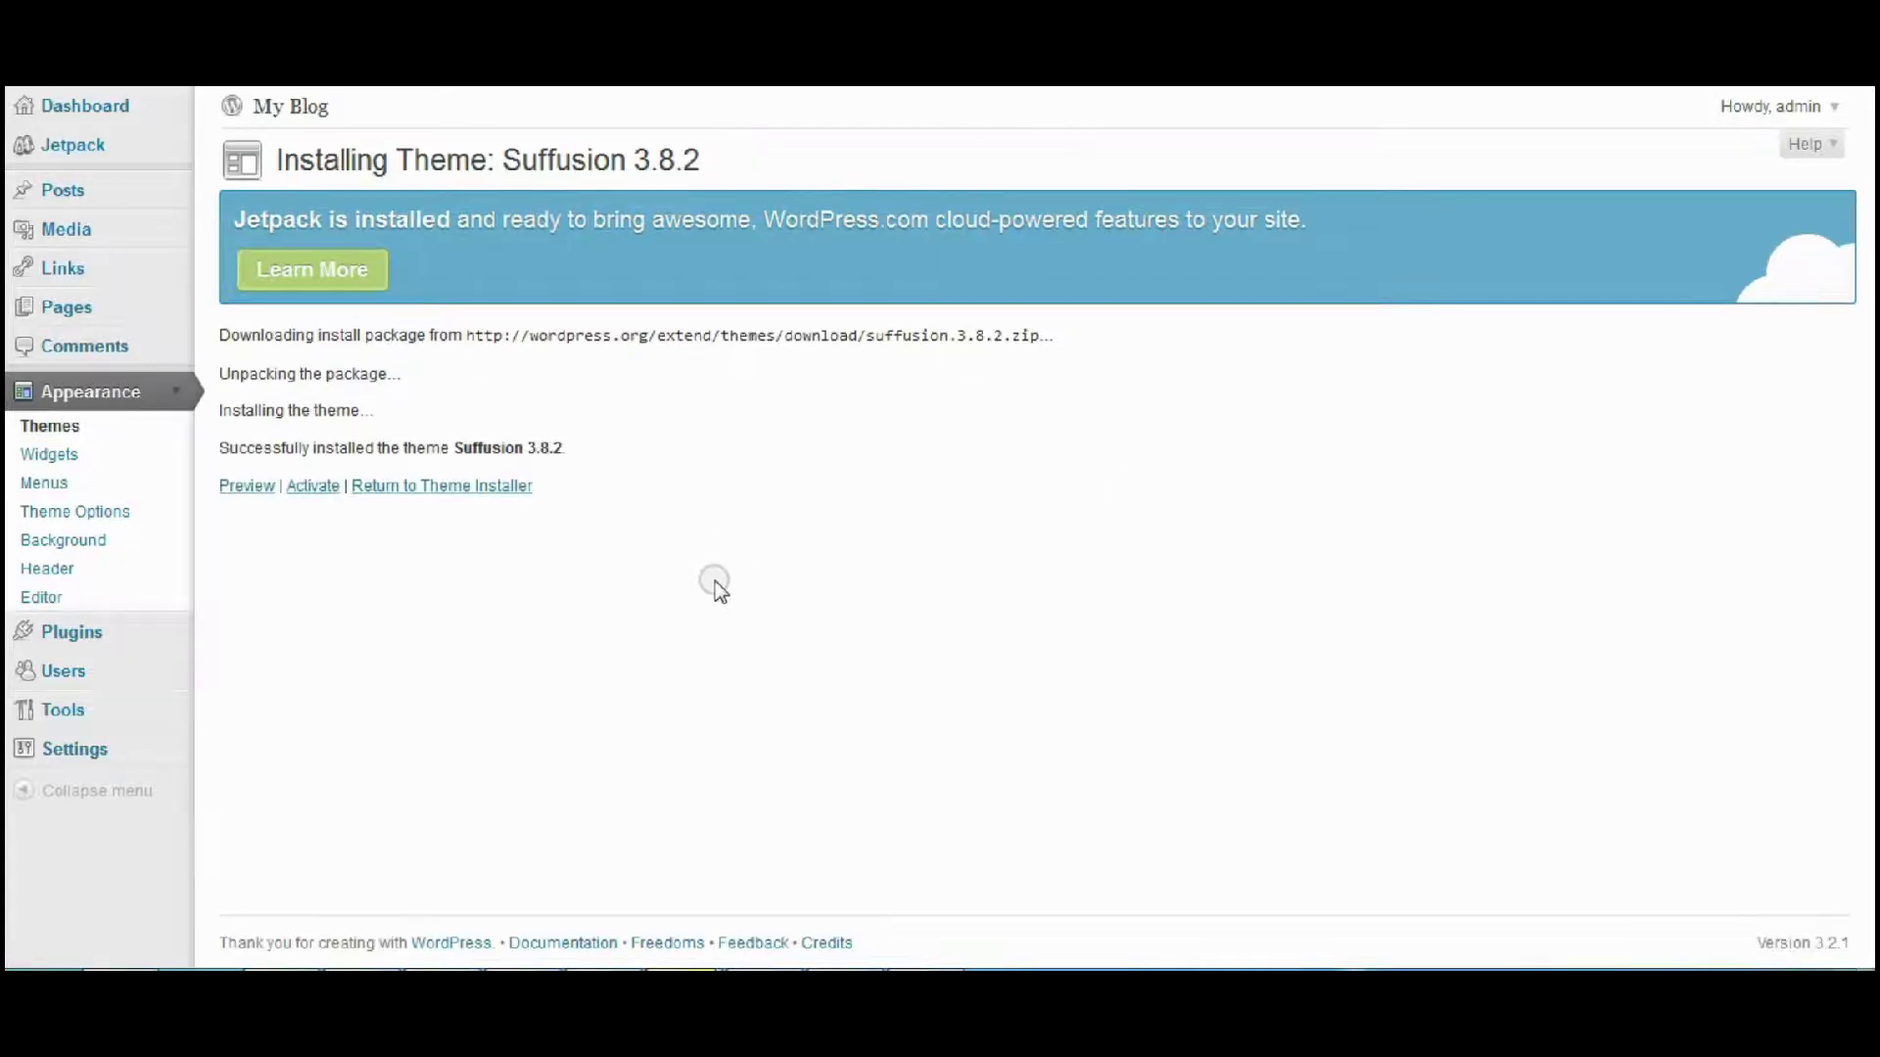
left_click(314, 489)
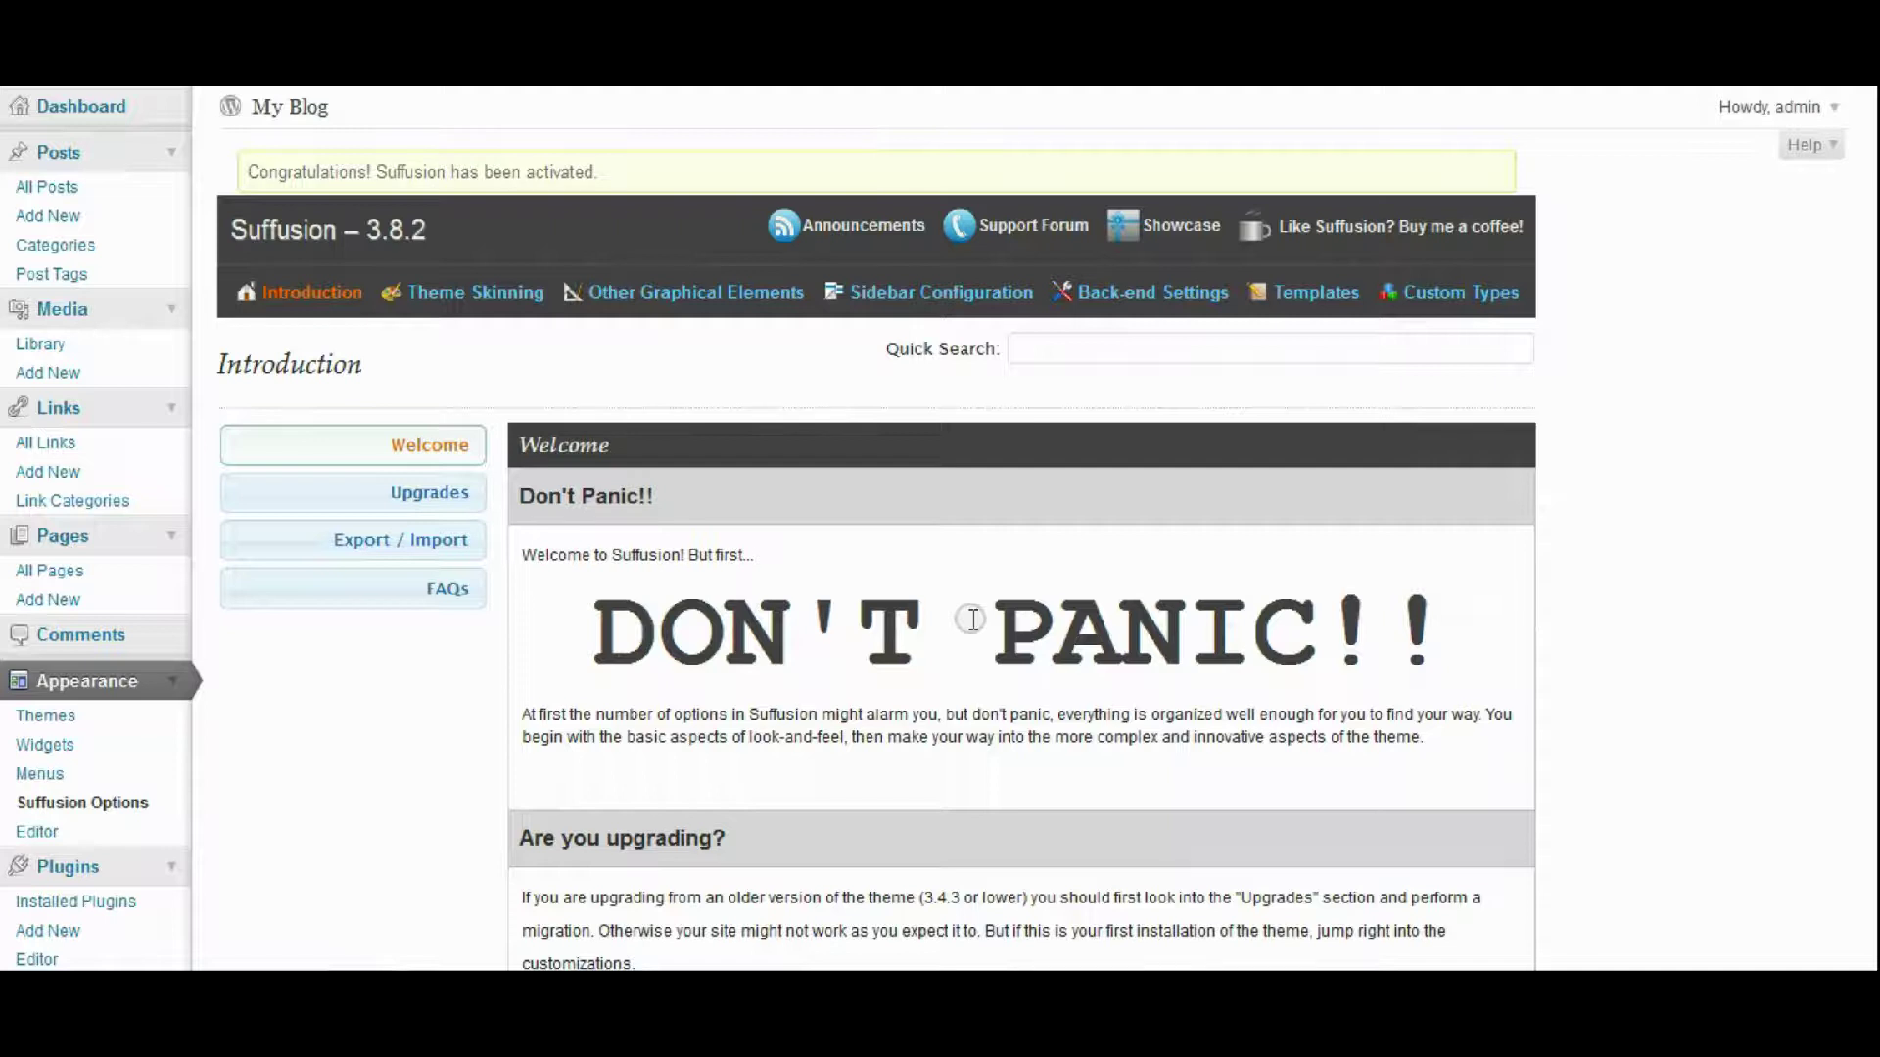
- Look through the Introduction, Theme Skinning and Other Graphical Elements sections of the Suffusion options
scroll(1621, 495, "down", 5)
scroll(1672, 564, "up", 4)
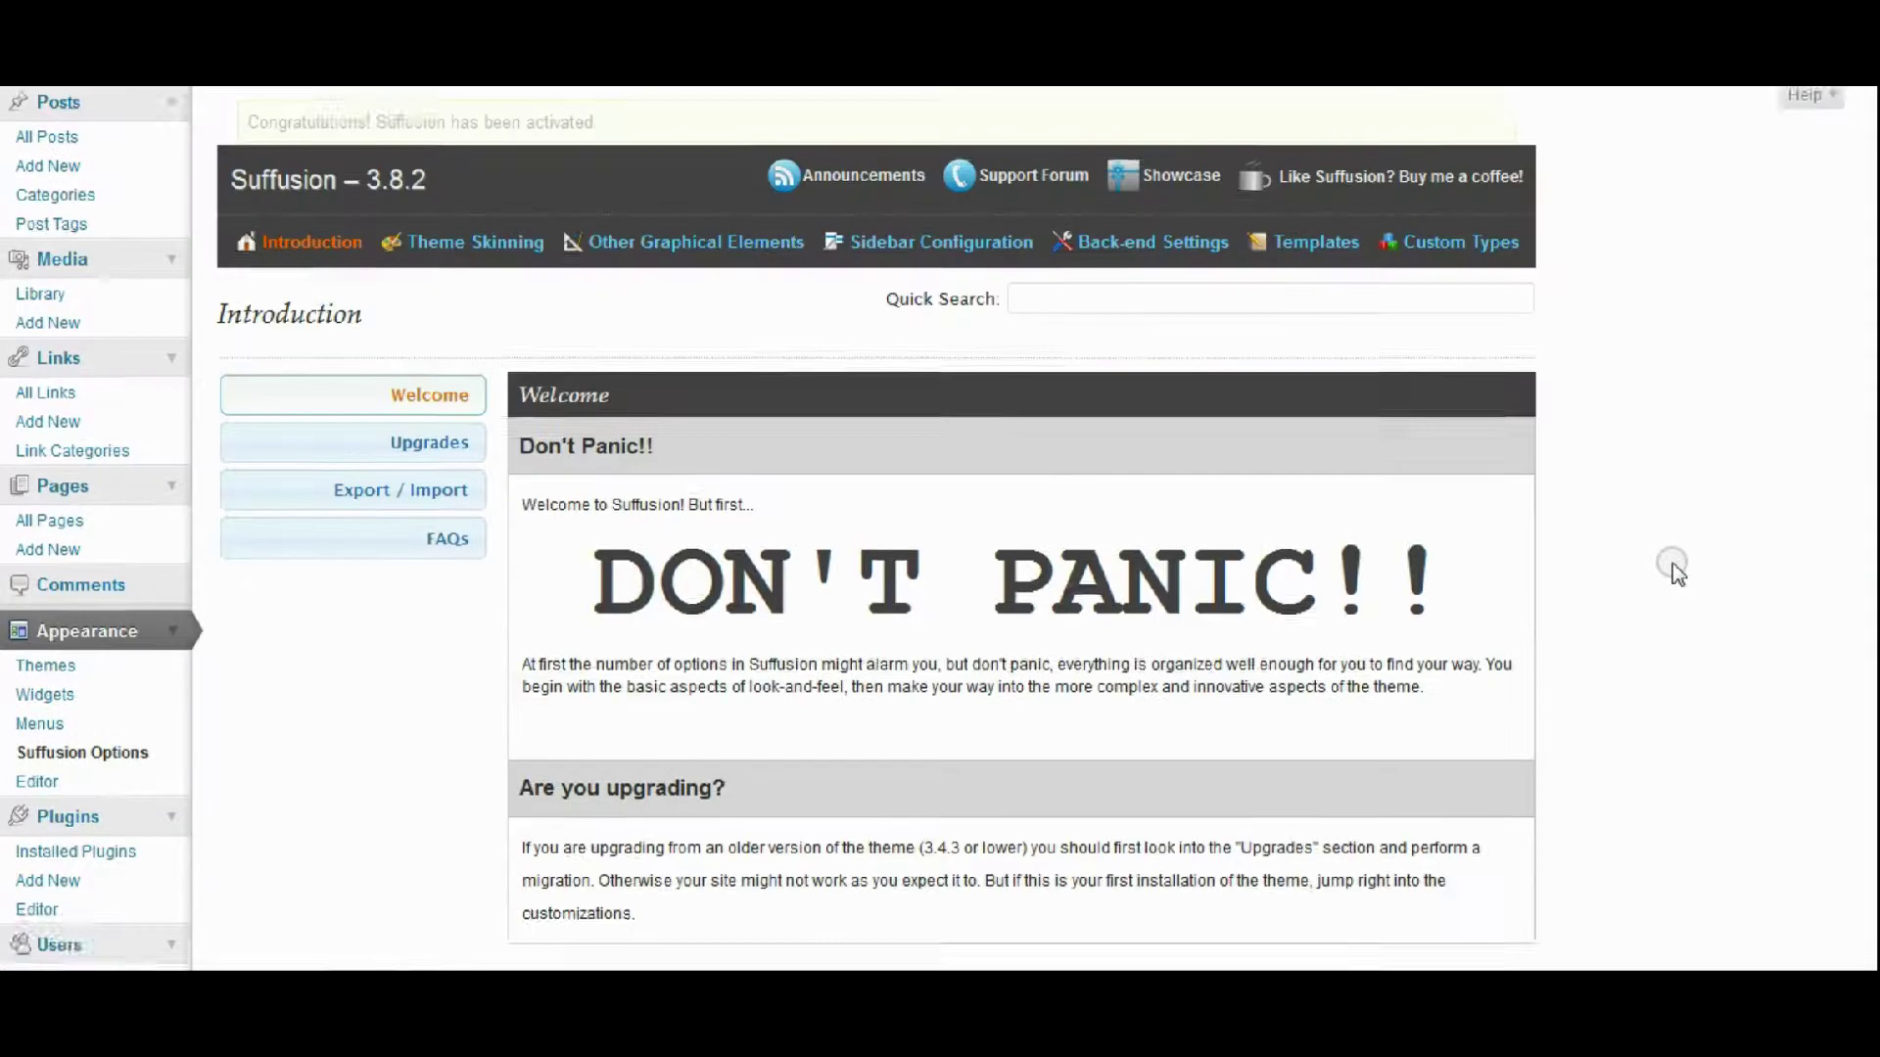
scroll(1673, 562, "up", 1)
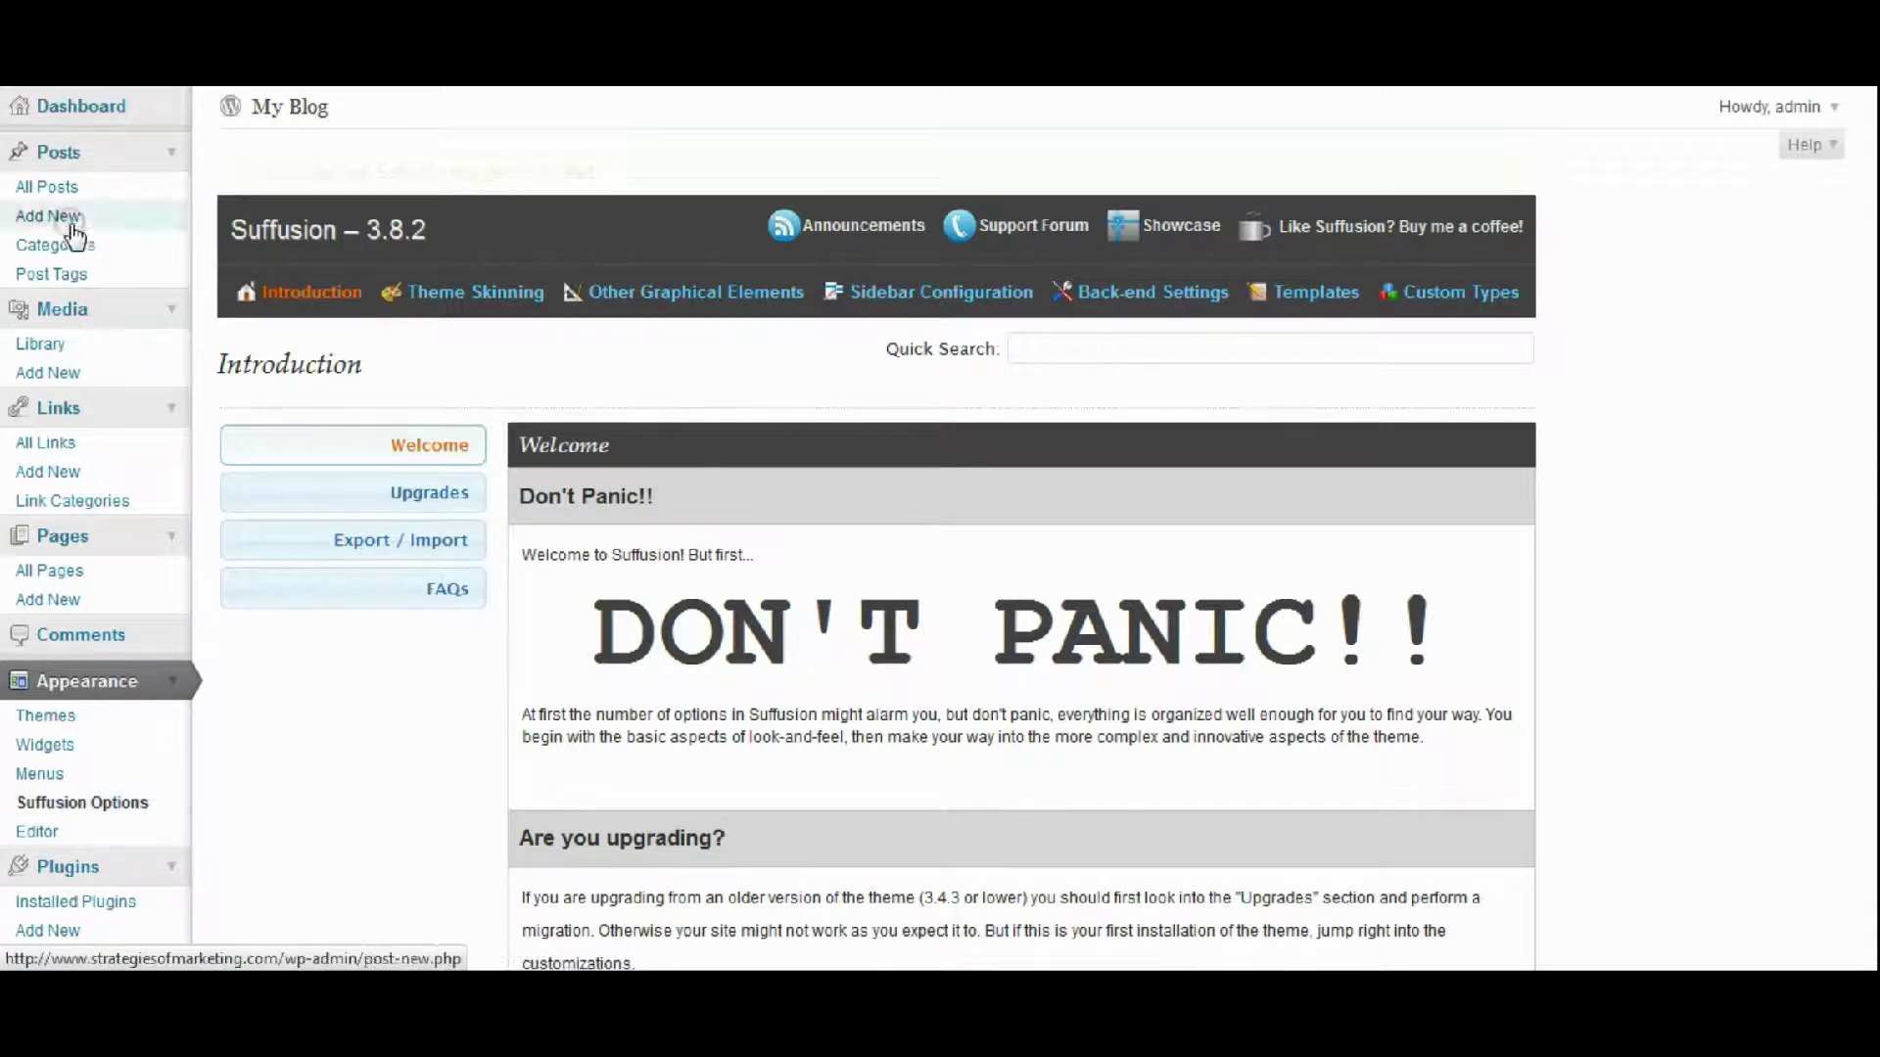
left_click(81, 807)
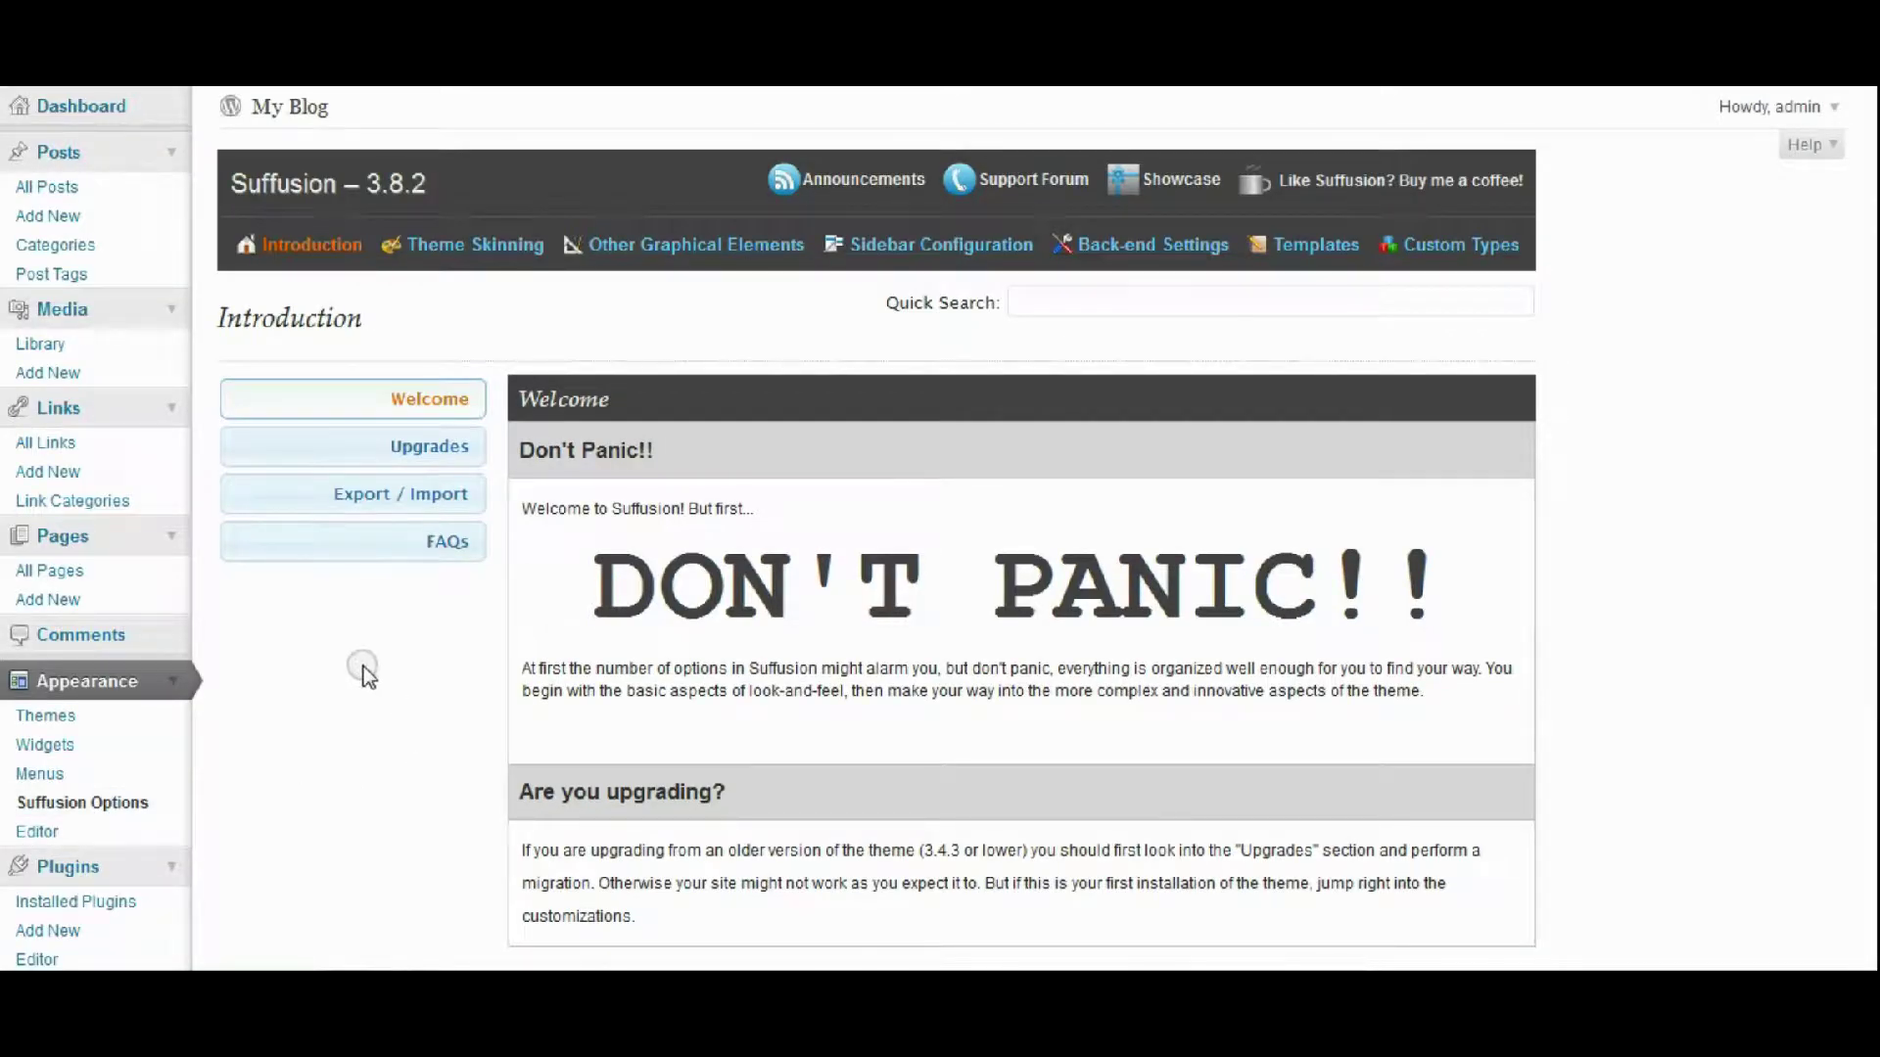
scroll(314, 684, "down", 2)
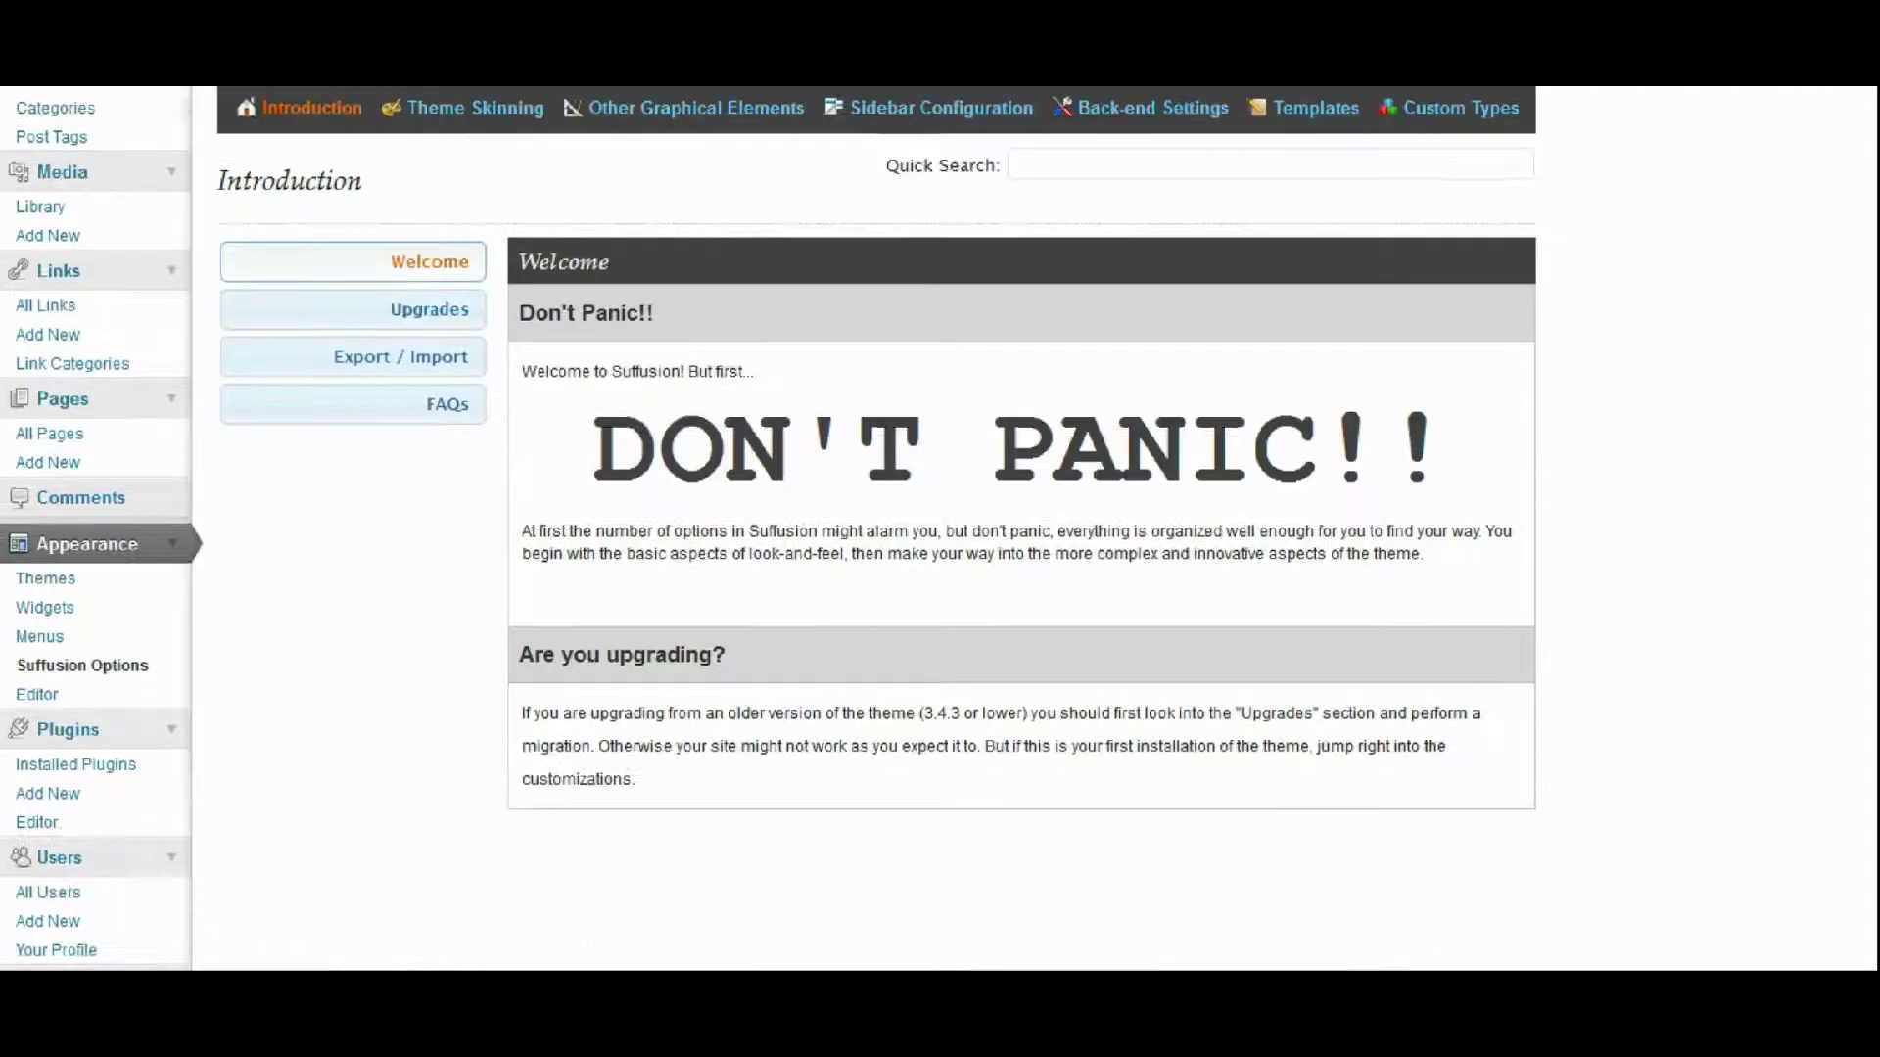
scroll(1045, 415, "up", 2)
left_click(474, 229)
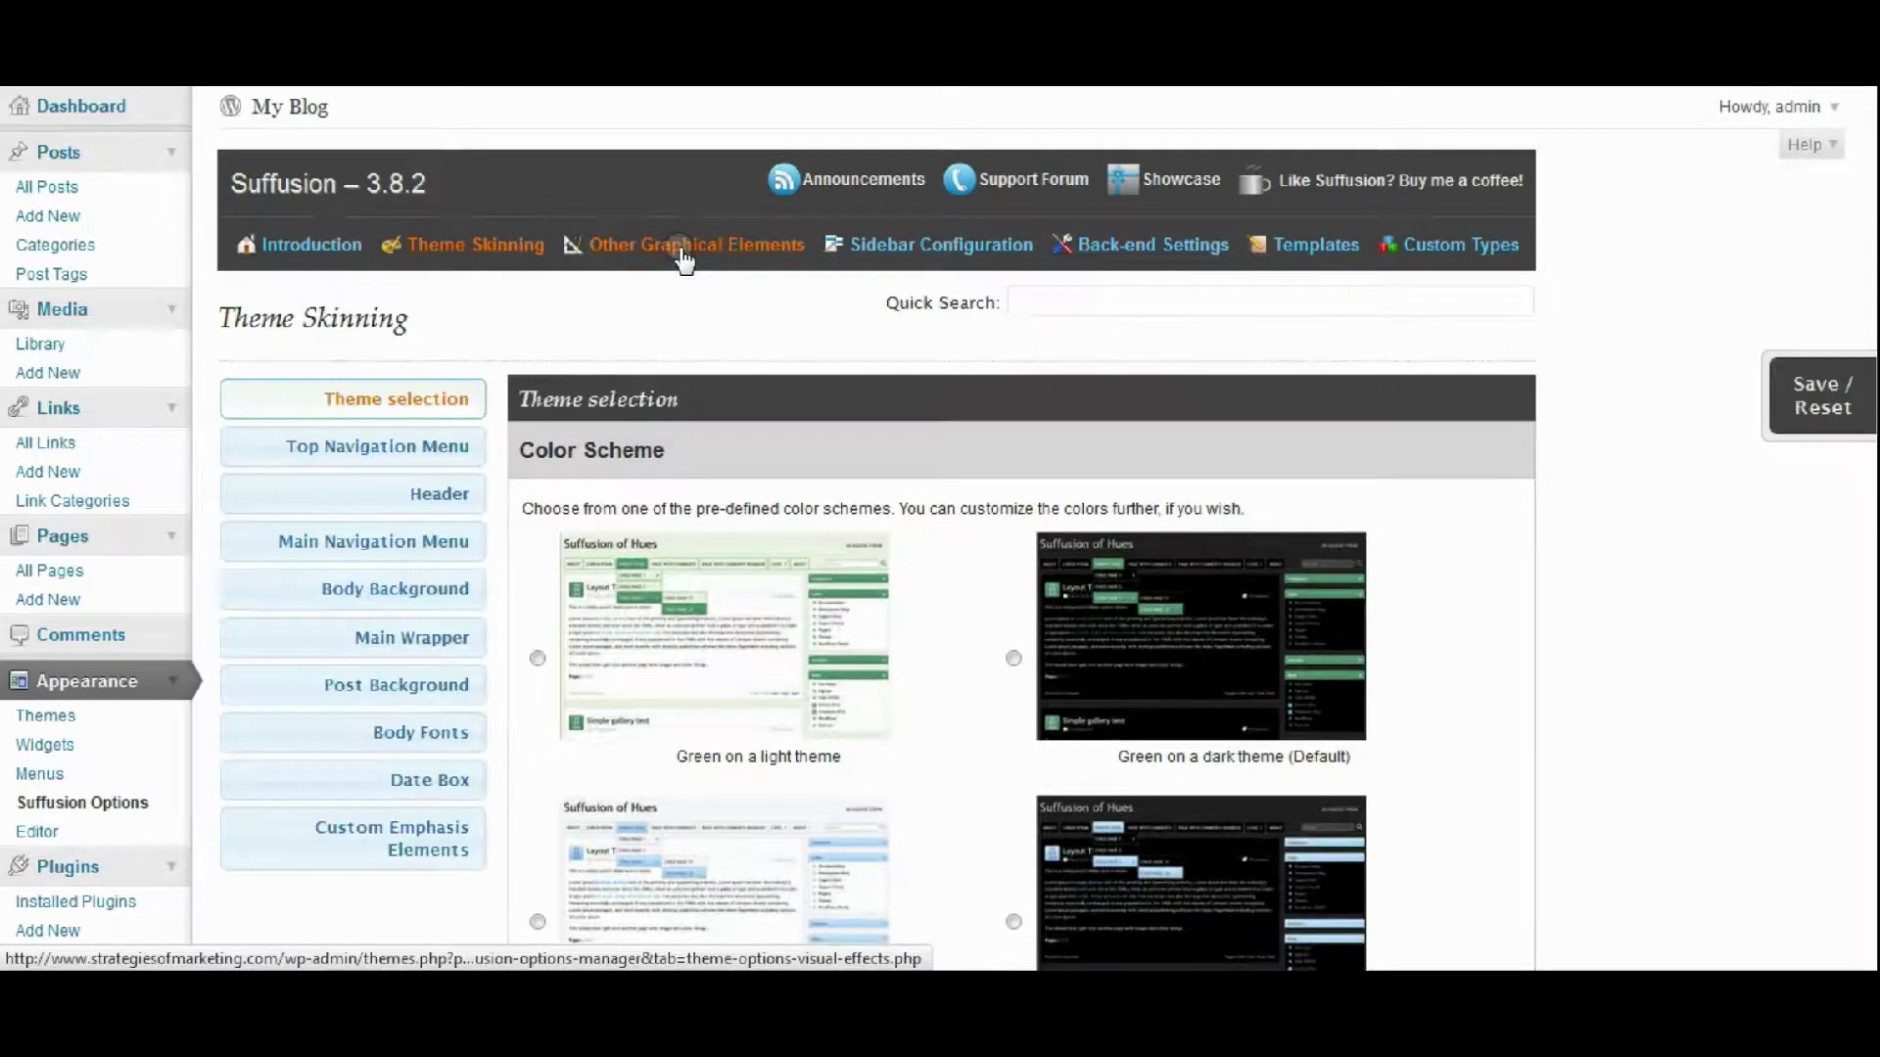
left_click(681, 251)
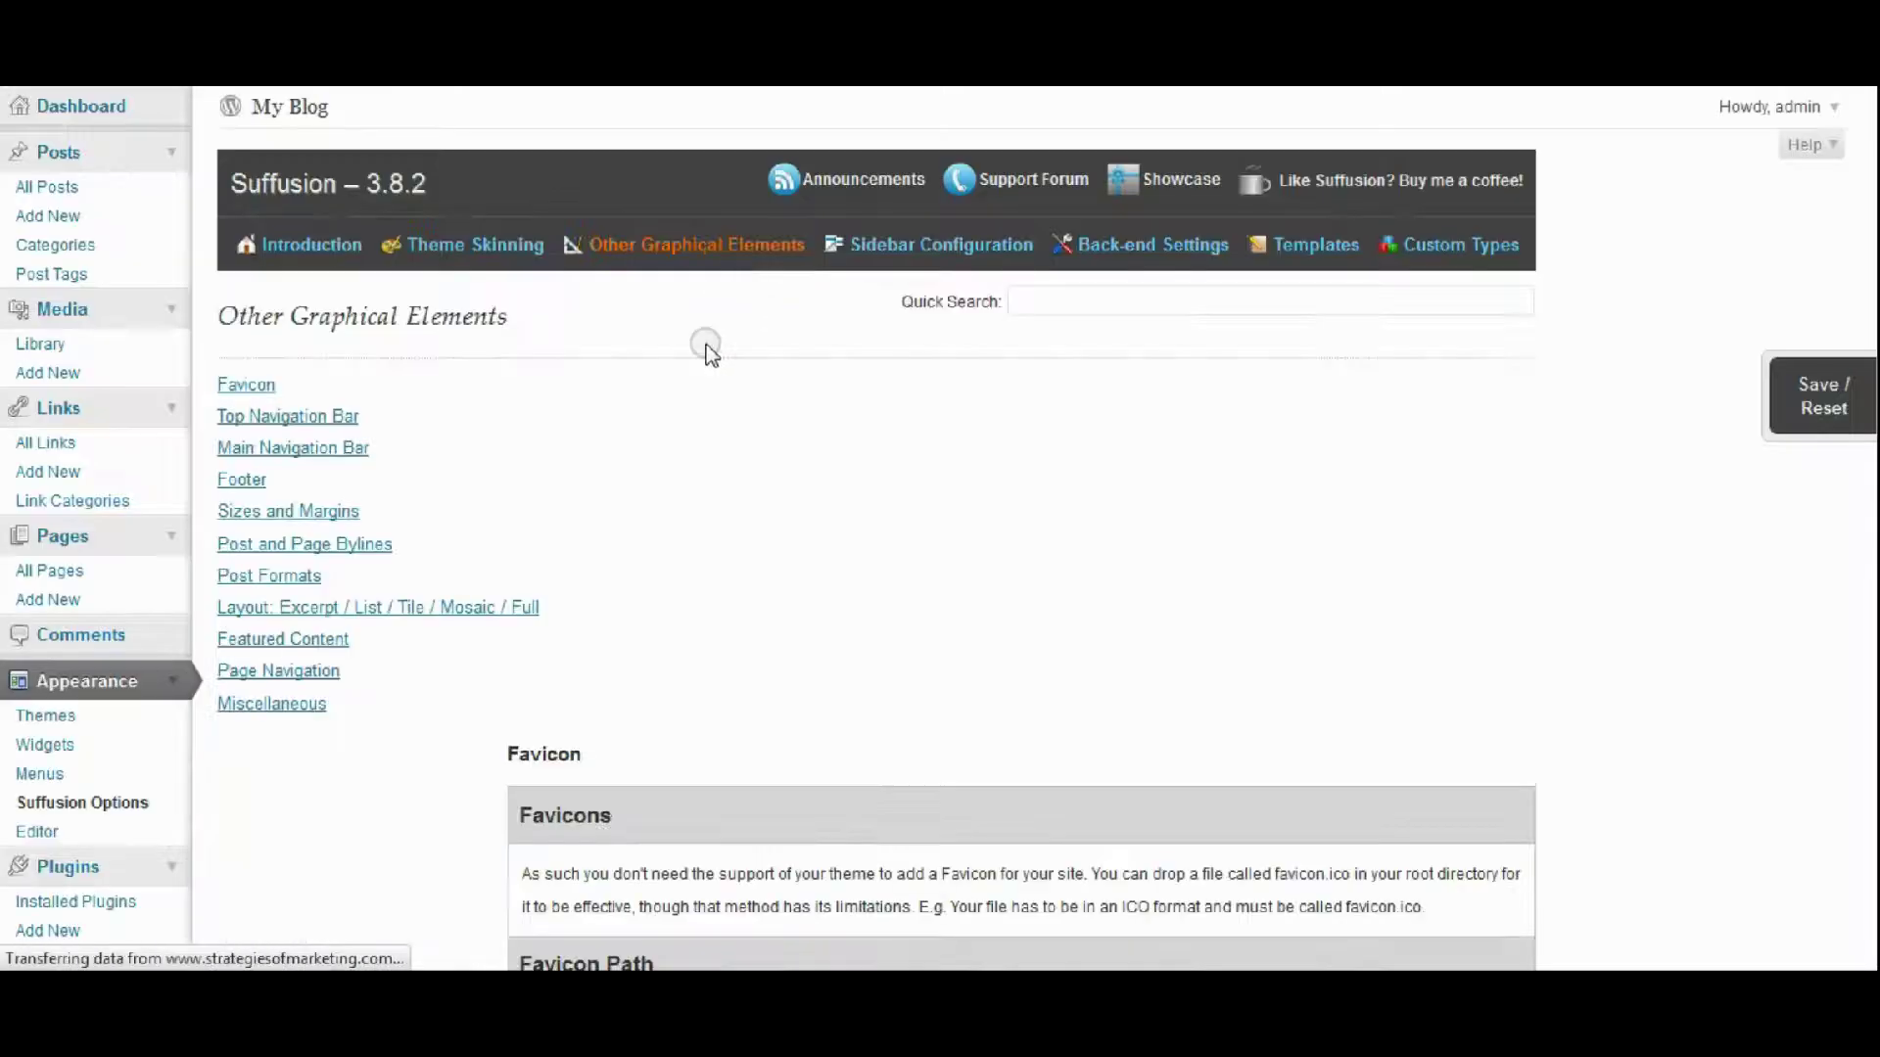
- Examine the Sidebar Configuration section of the Suffusion options, including the sidebar layout diagram and the list of widget areas
left_click(893, 253)
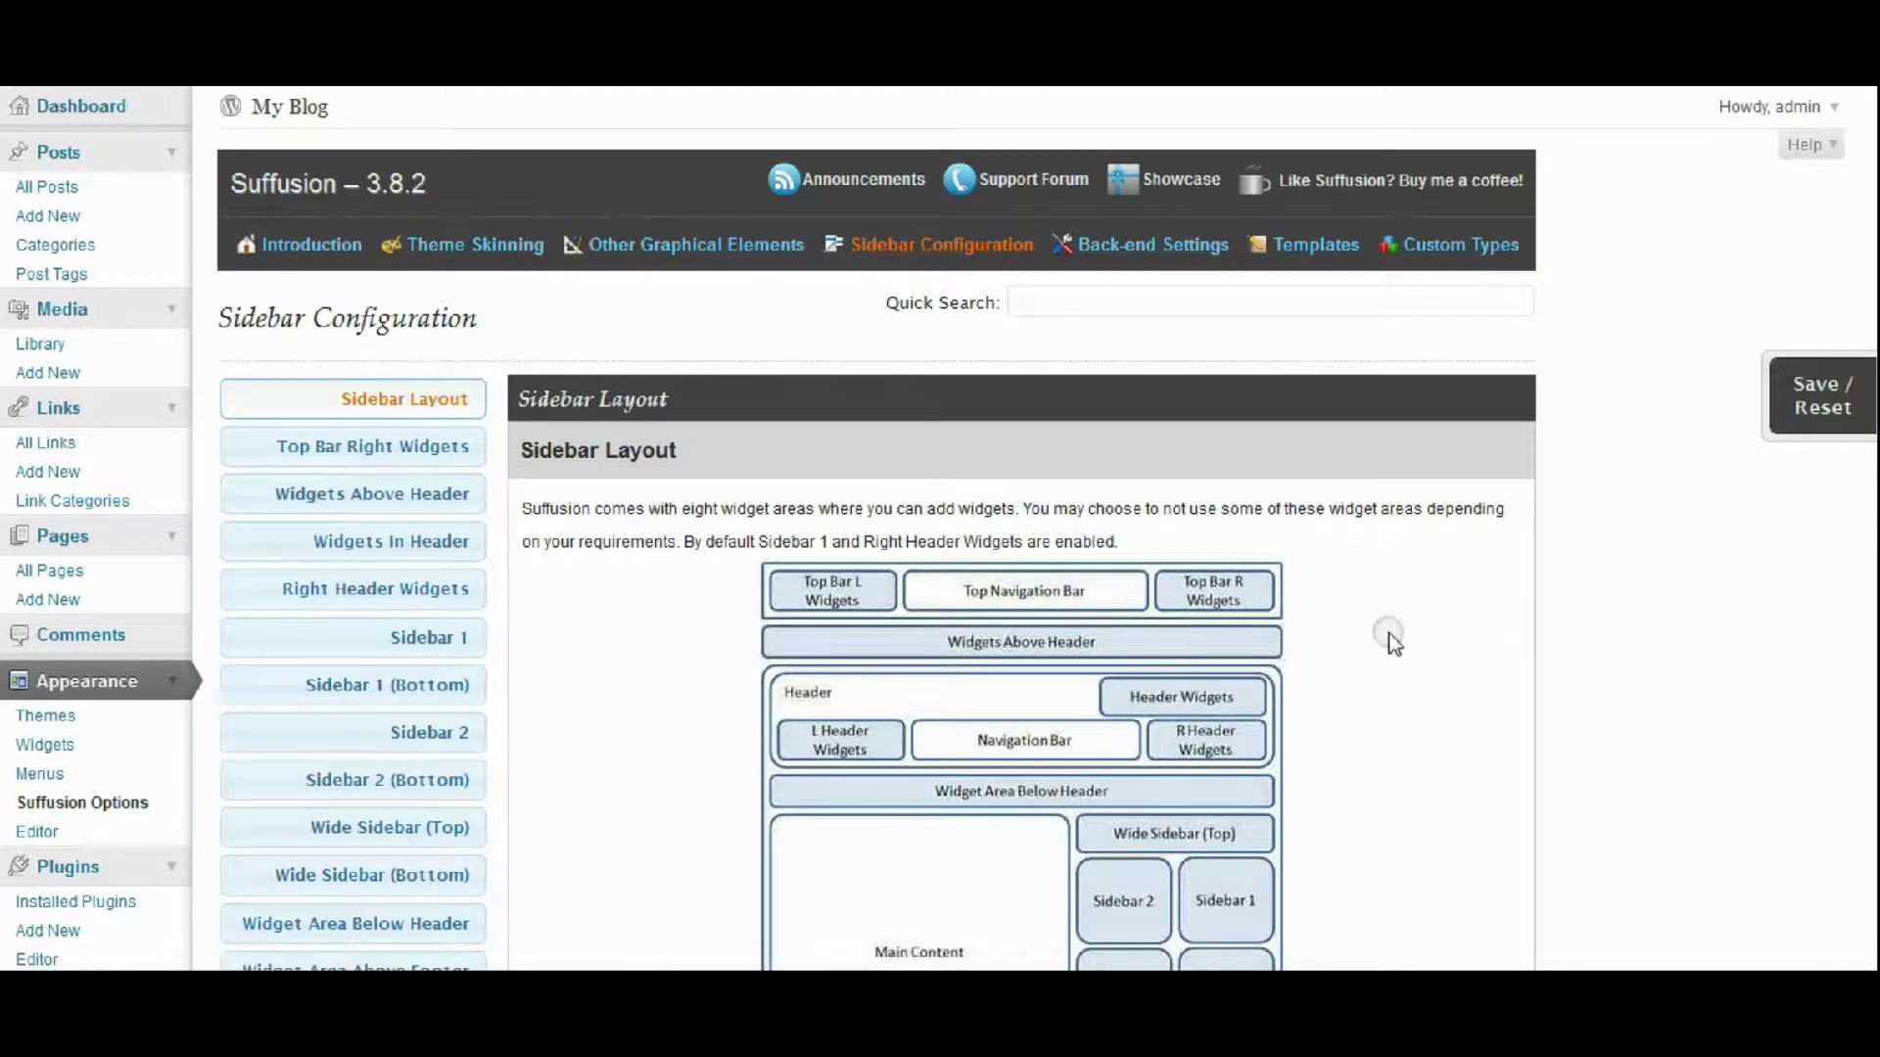
scroll(1457, 648, "down", 3)
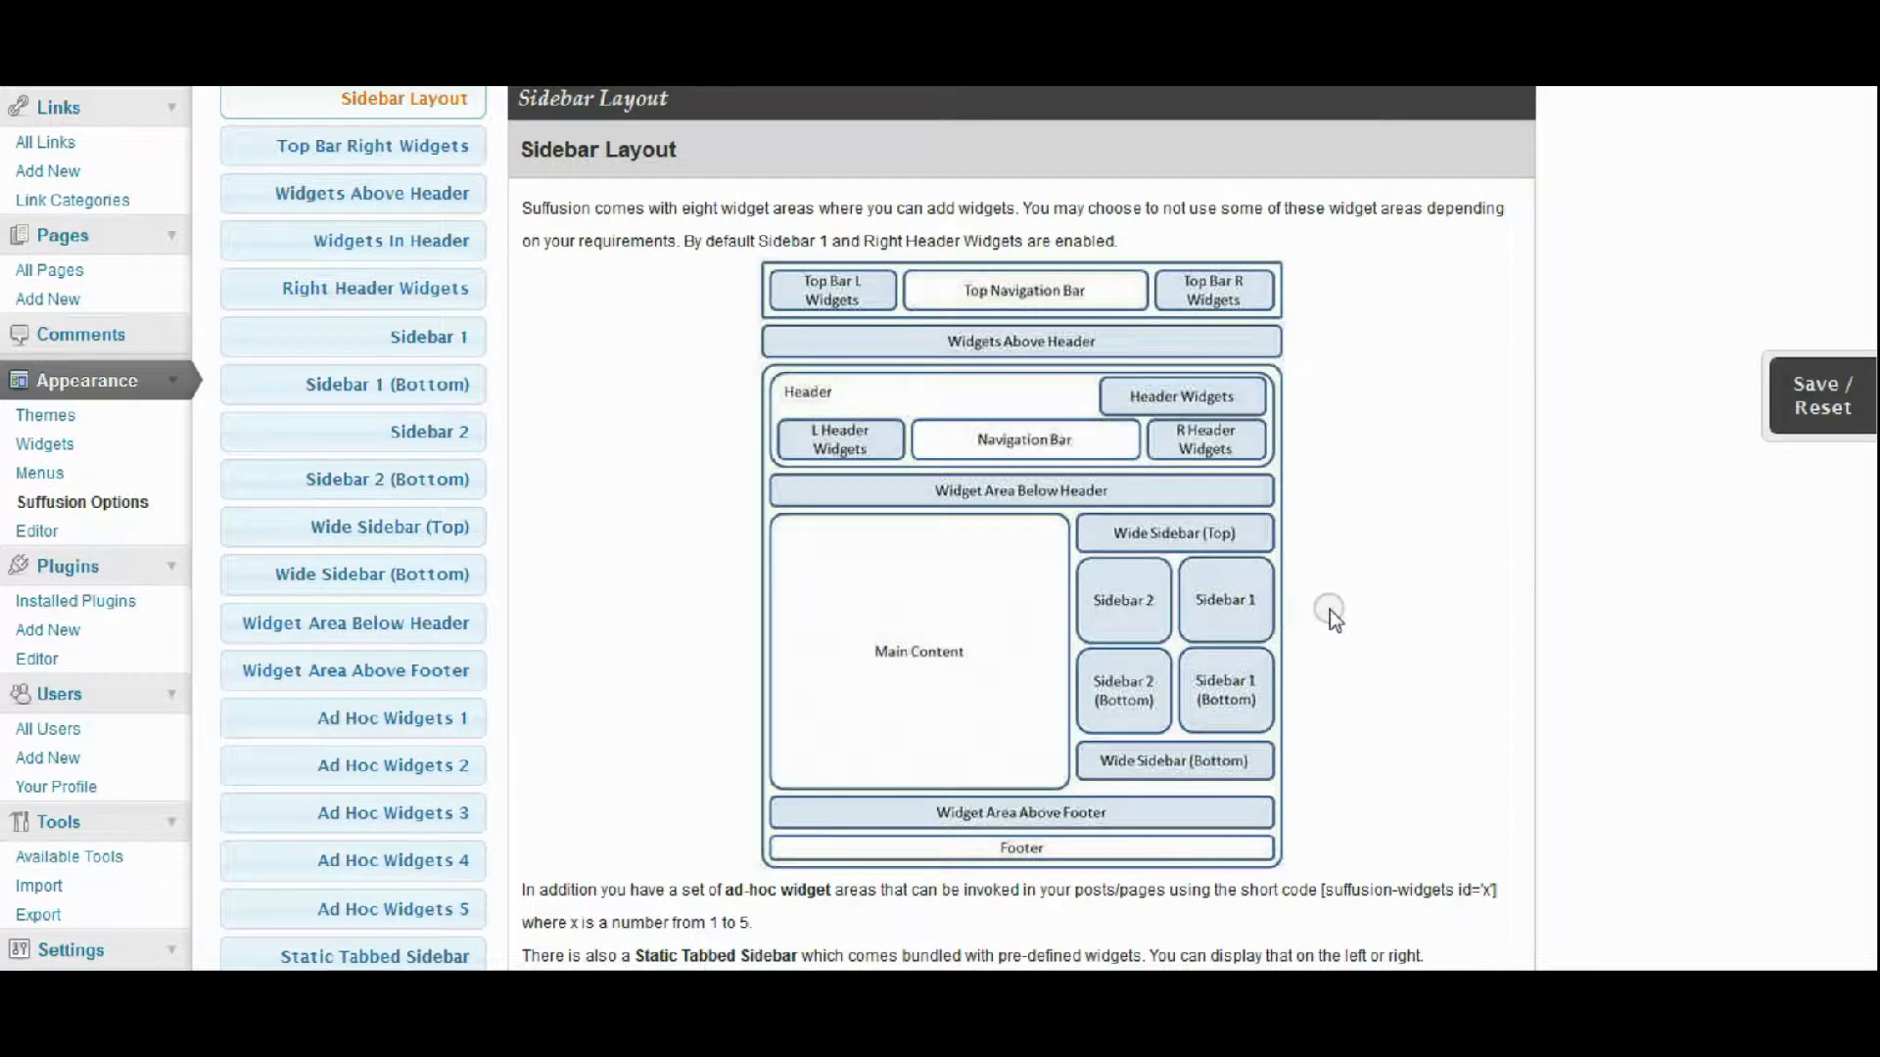
scroll(1332, 607, "down", 4)
scroll(1329, 595, "down", 3)
scroll(1342, 617, "up", 10)
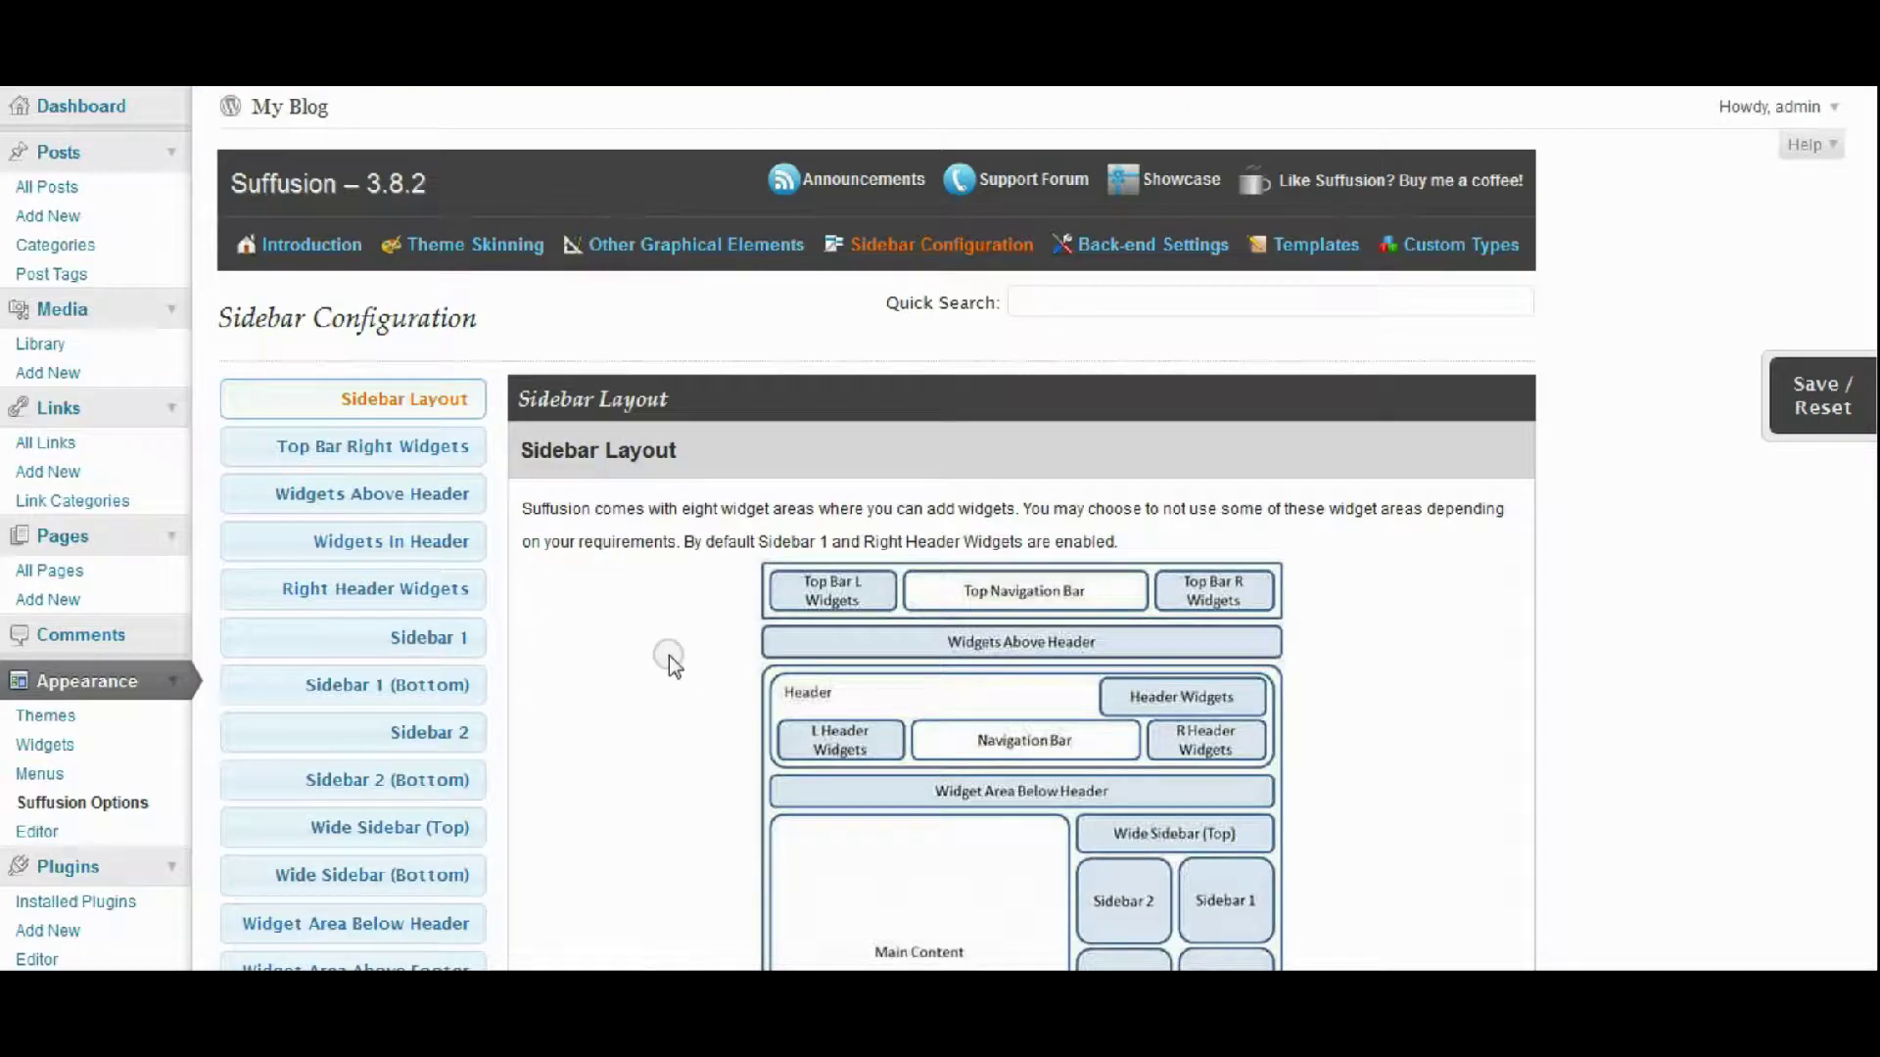
scroll(680, 666, "down", 1)
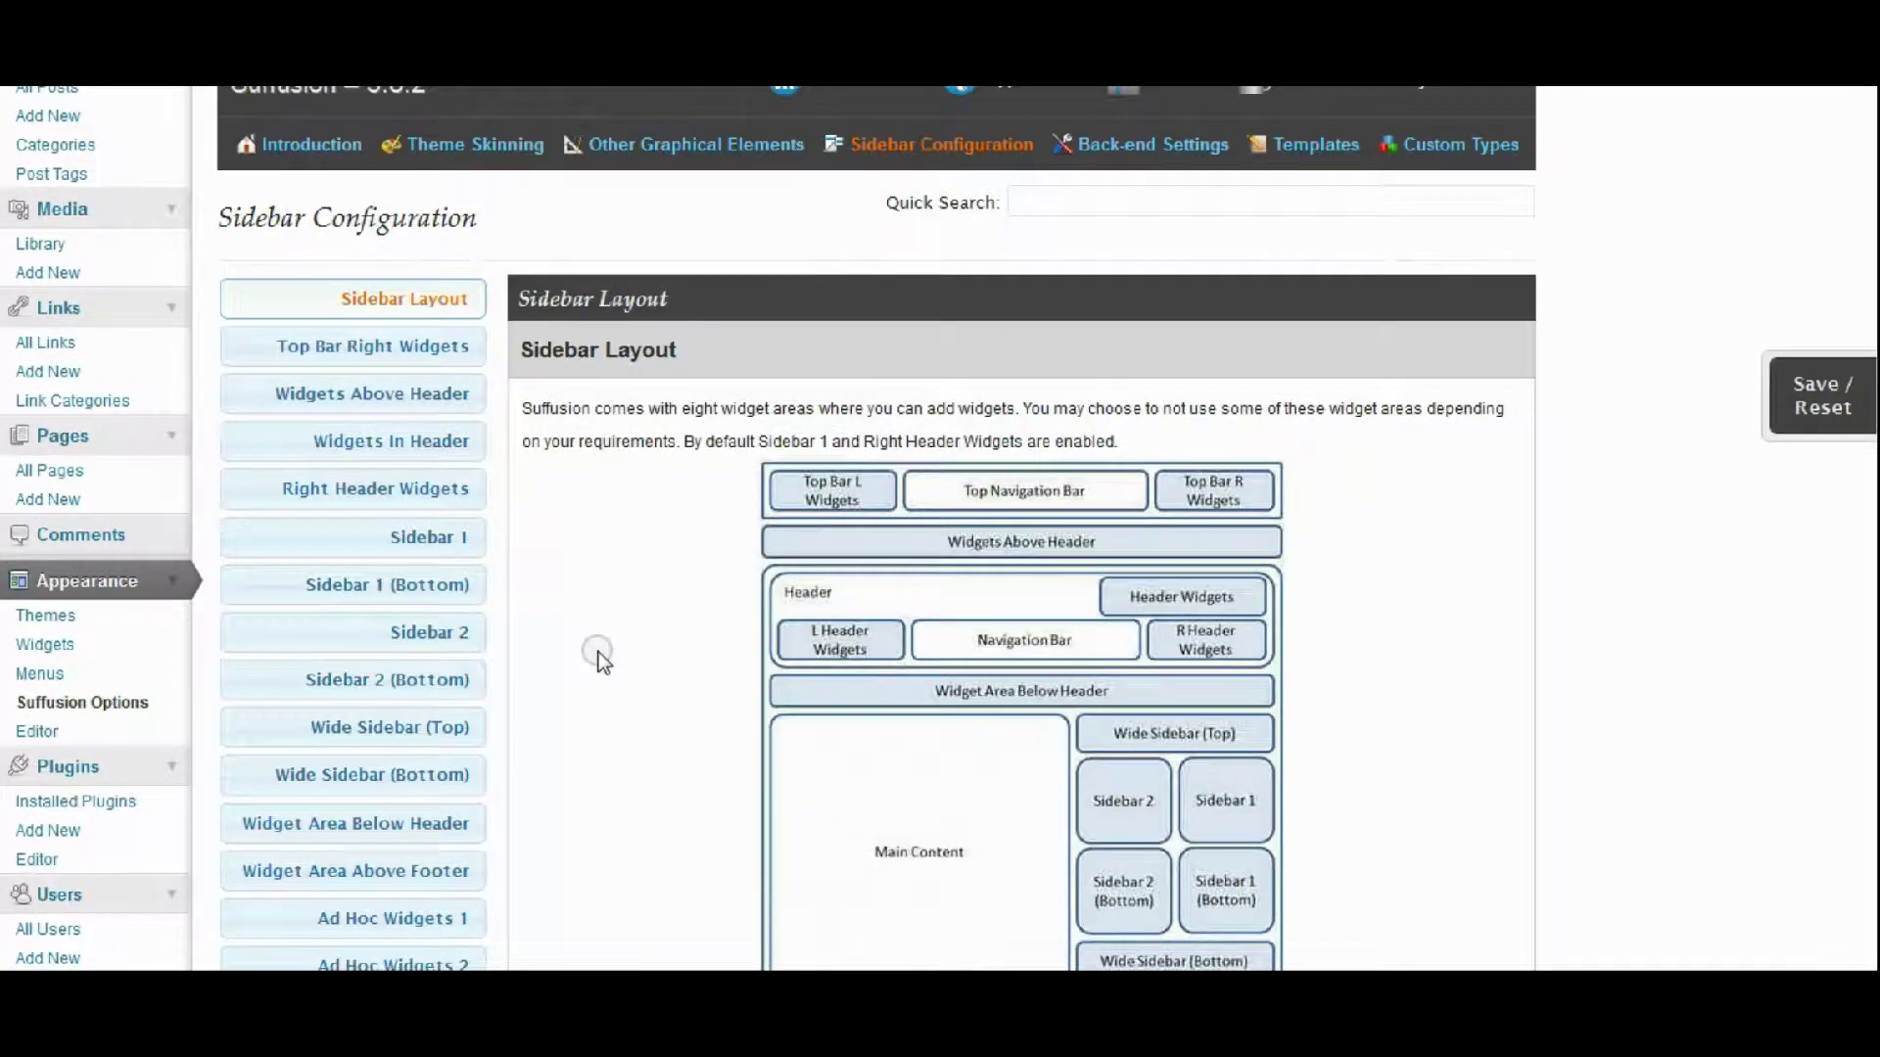
scroll(602, 653, "down", 2)
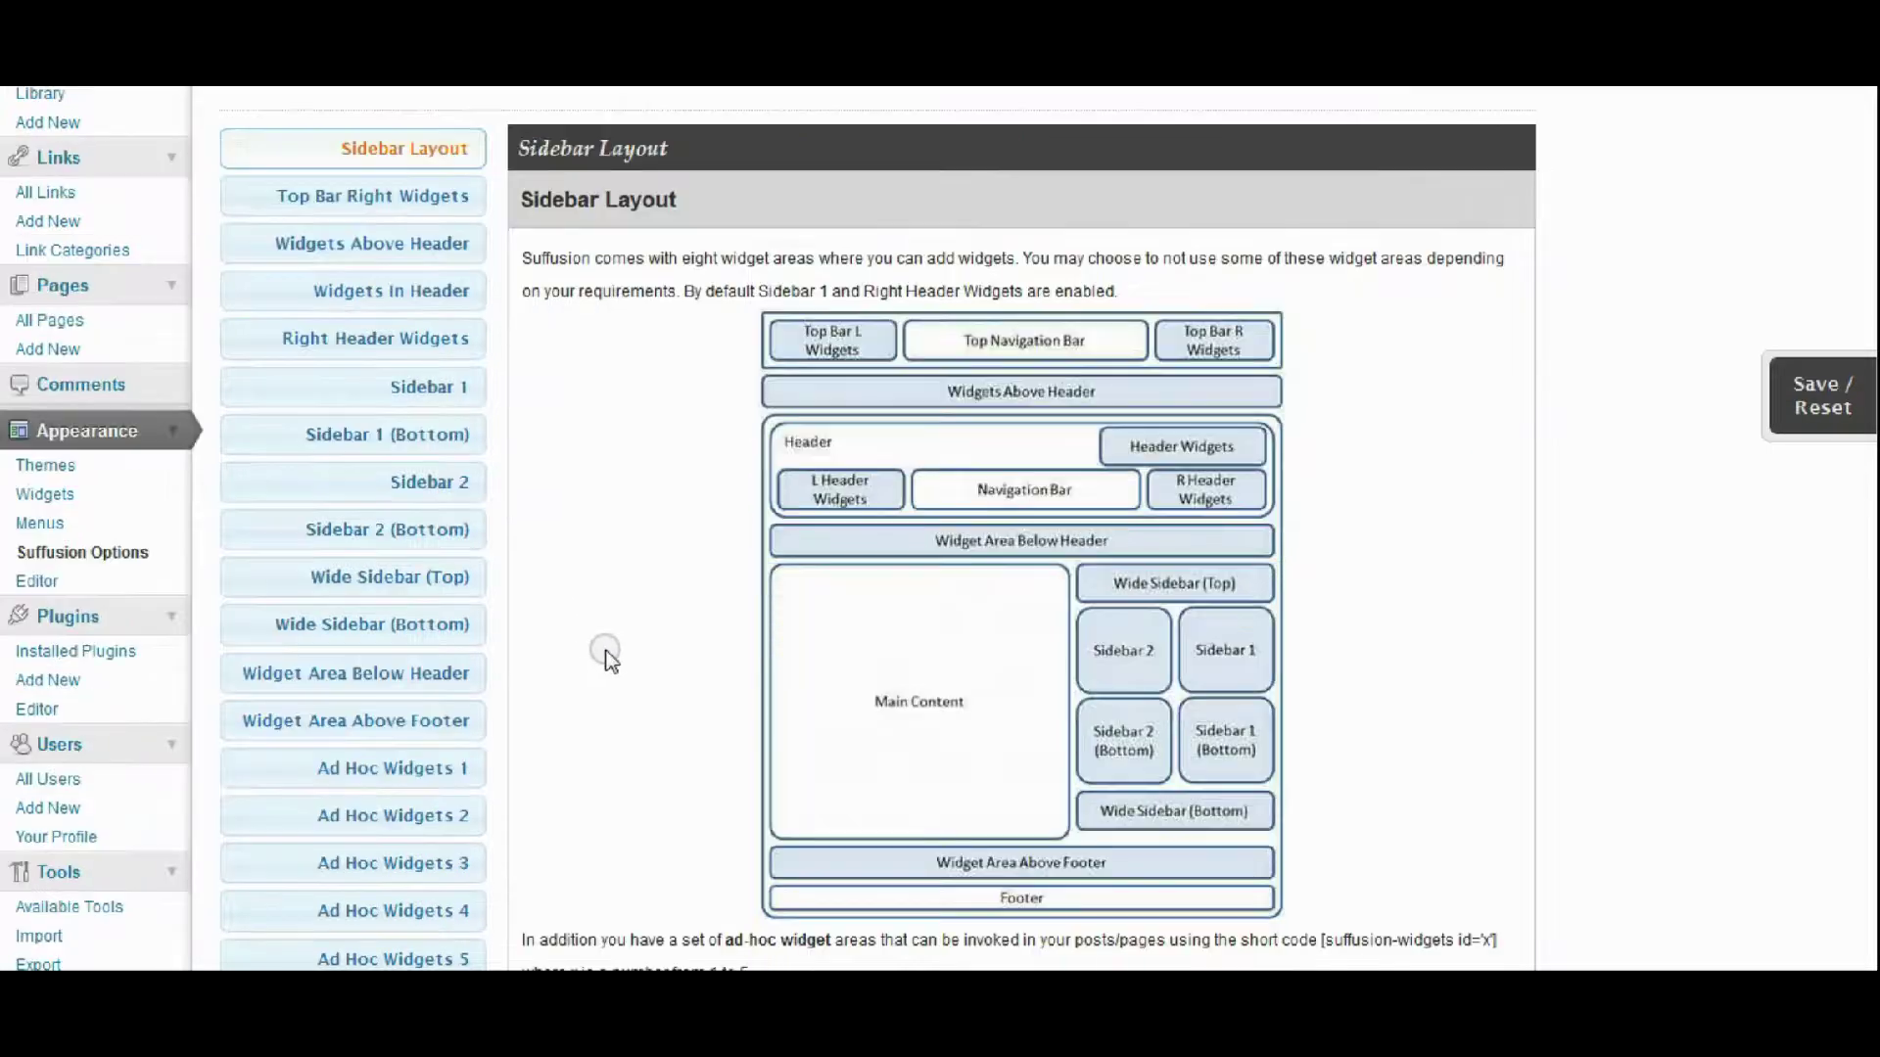
scroll(607, 656, "down", 2)
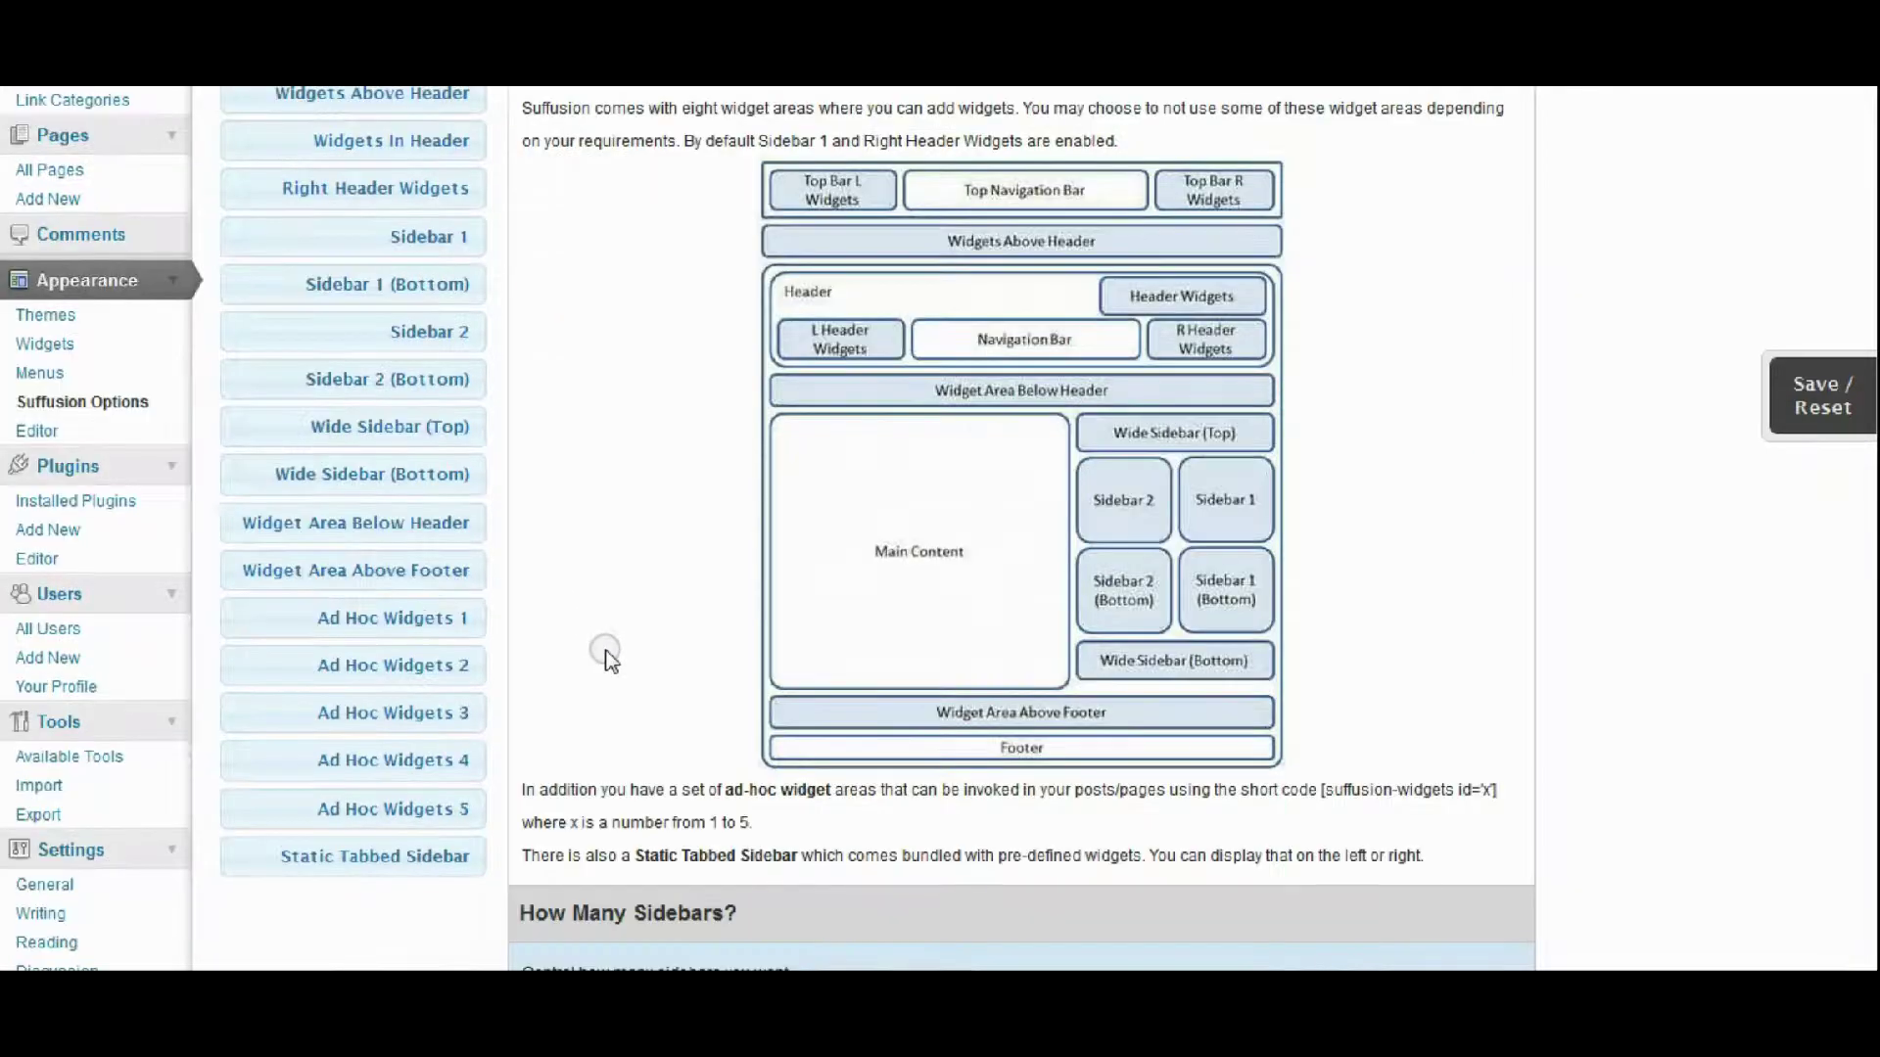
scroll(607, 653, "up", 1)
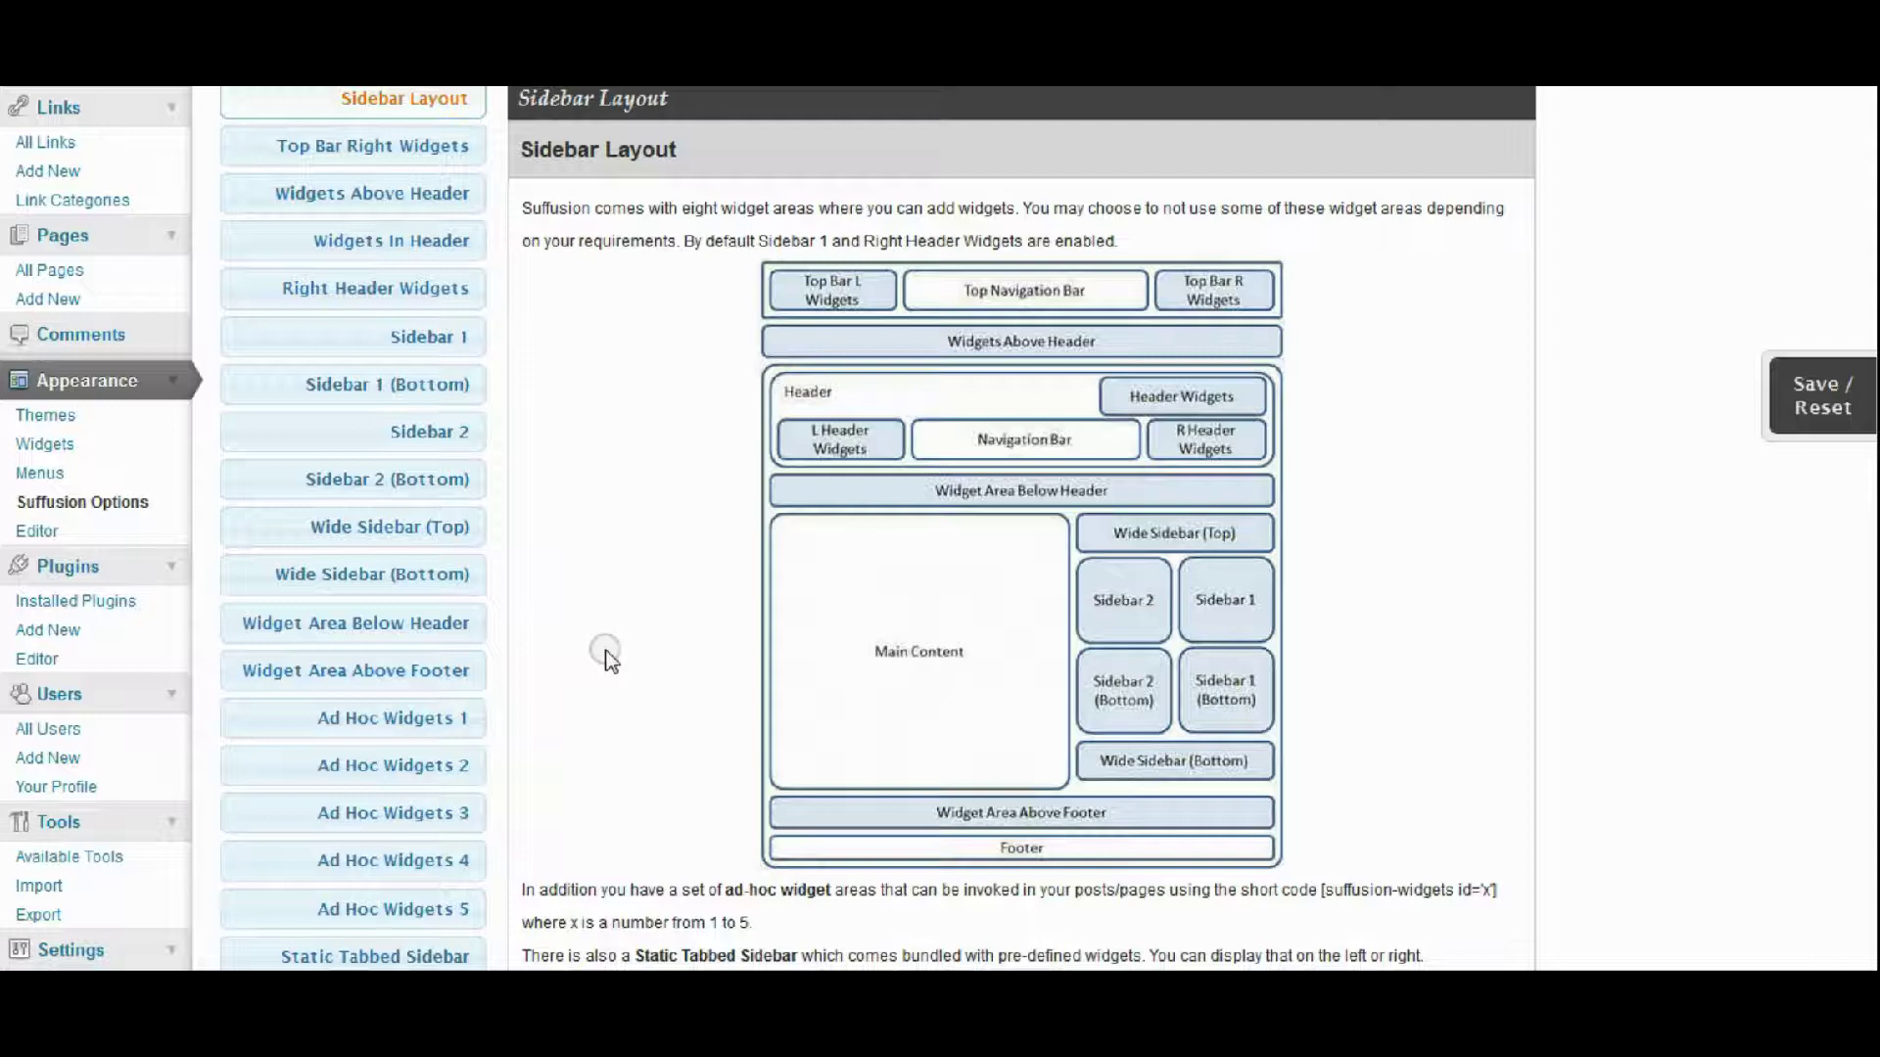
- Check the site's current theme and the other installed themes on the theme management page
left_click(39, 416)
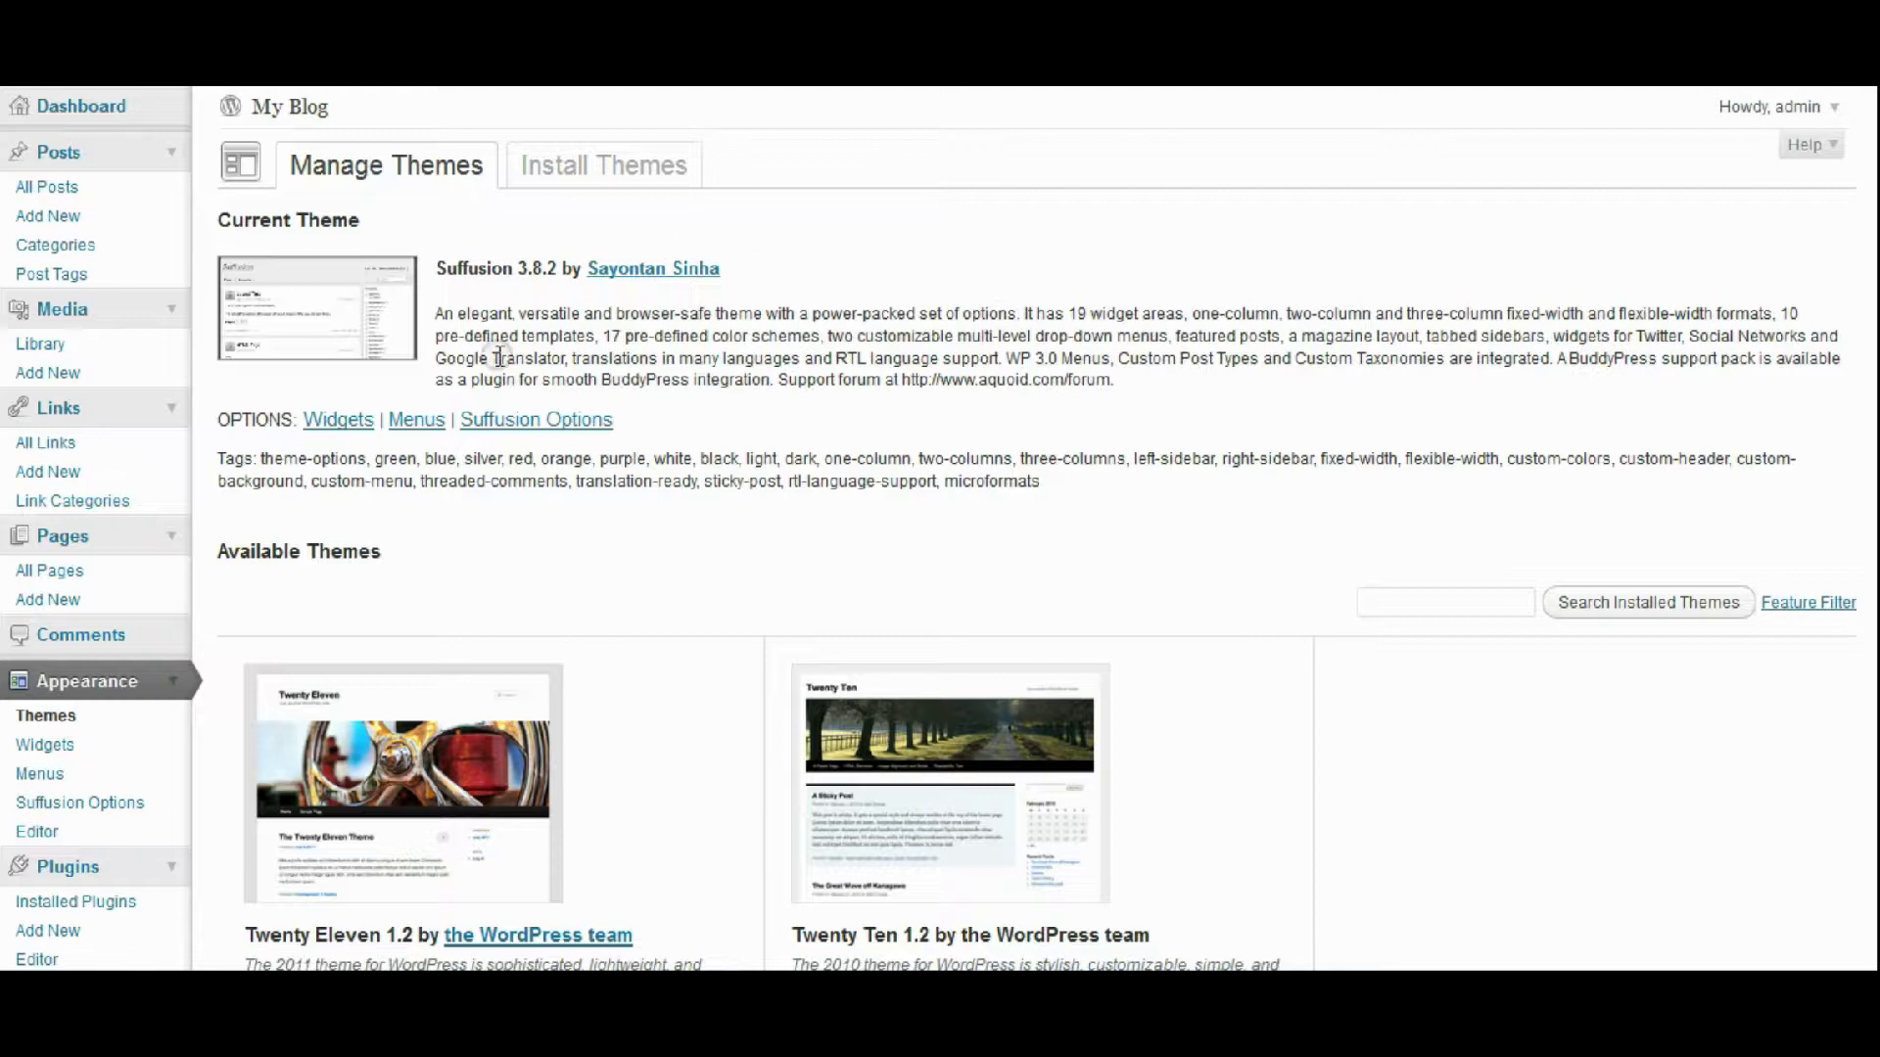
scroll(760, 546, "down", 3)
scroll(938, 561, "up", 3)
- Return to the dashboard, open the existing Sample Page for editing and preview it
left_click(65, 112)
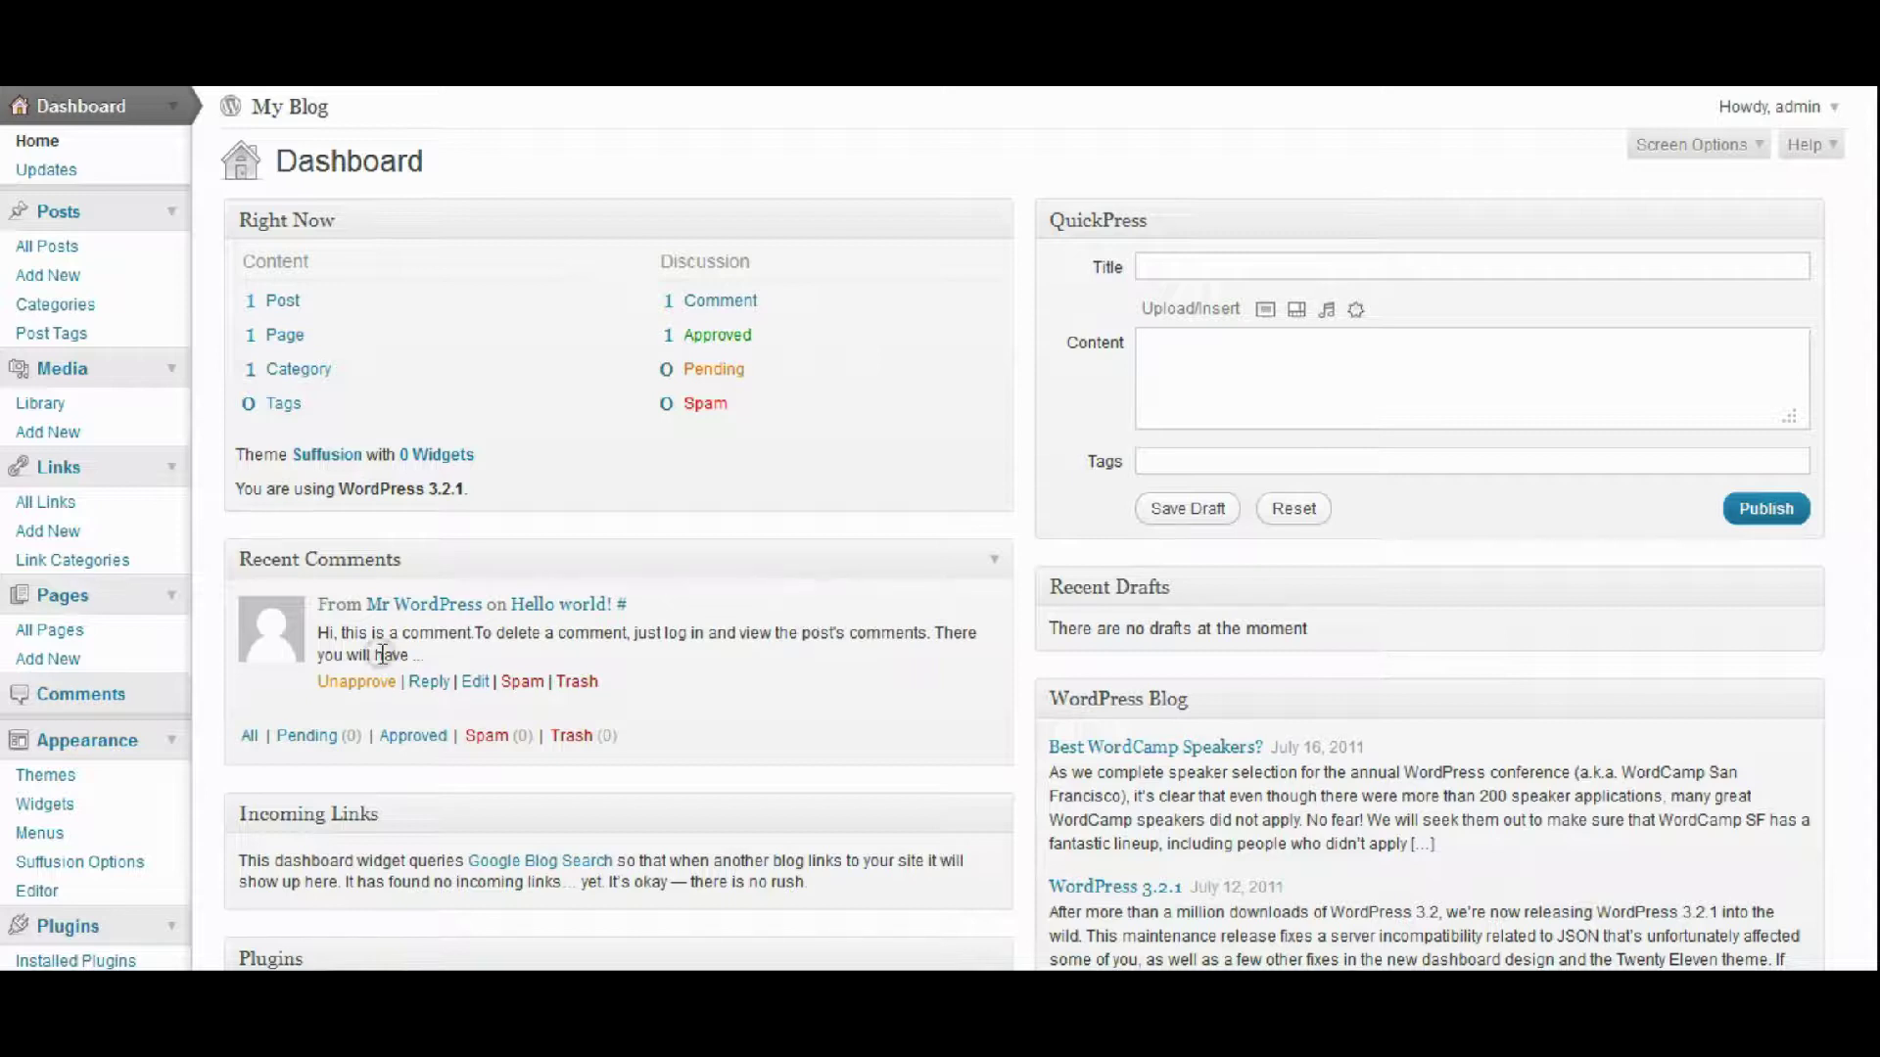
left_click(60, 636)
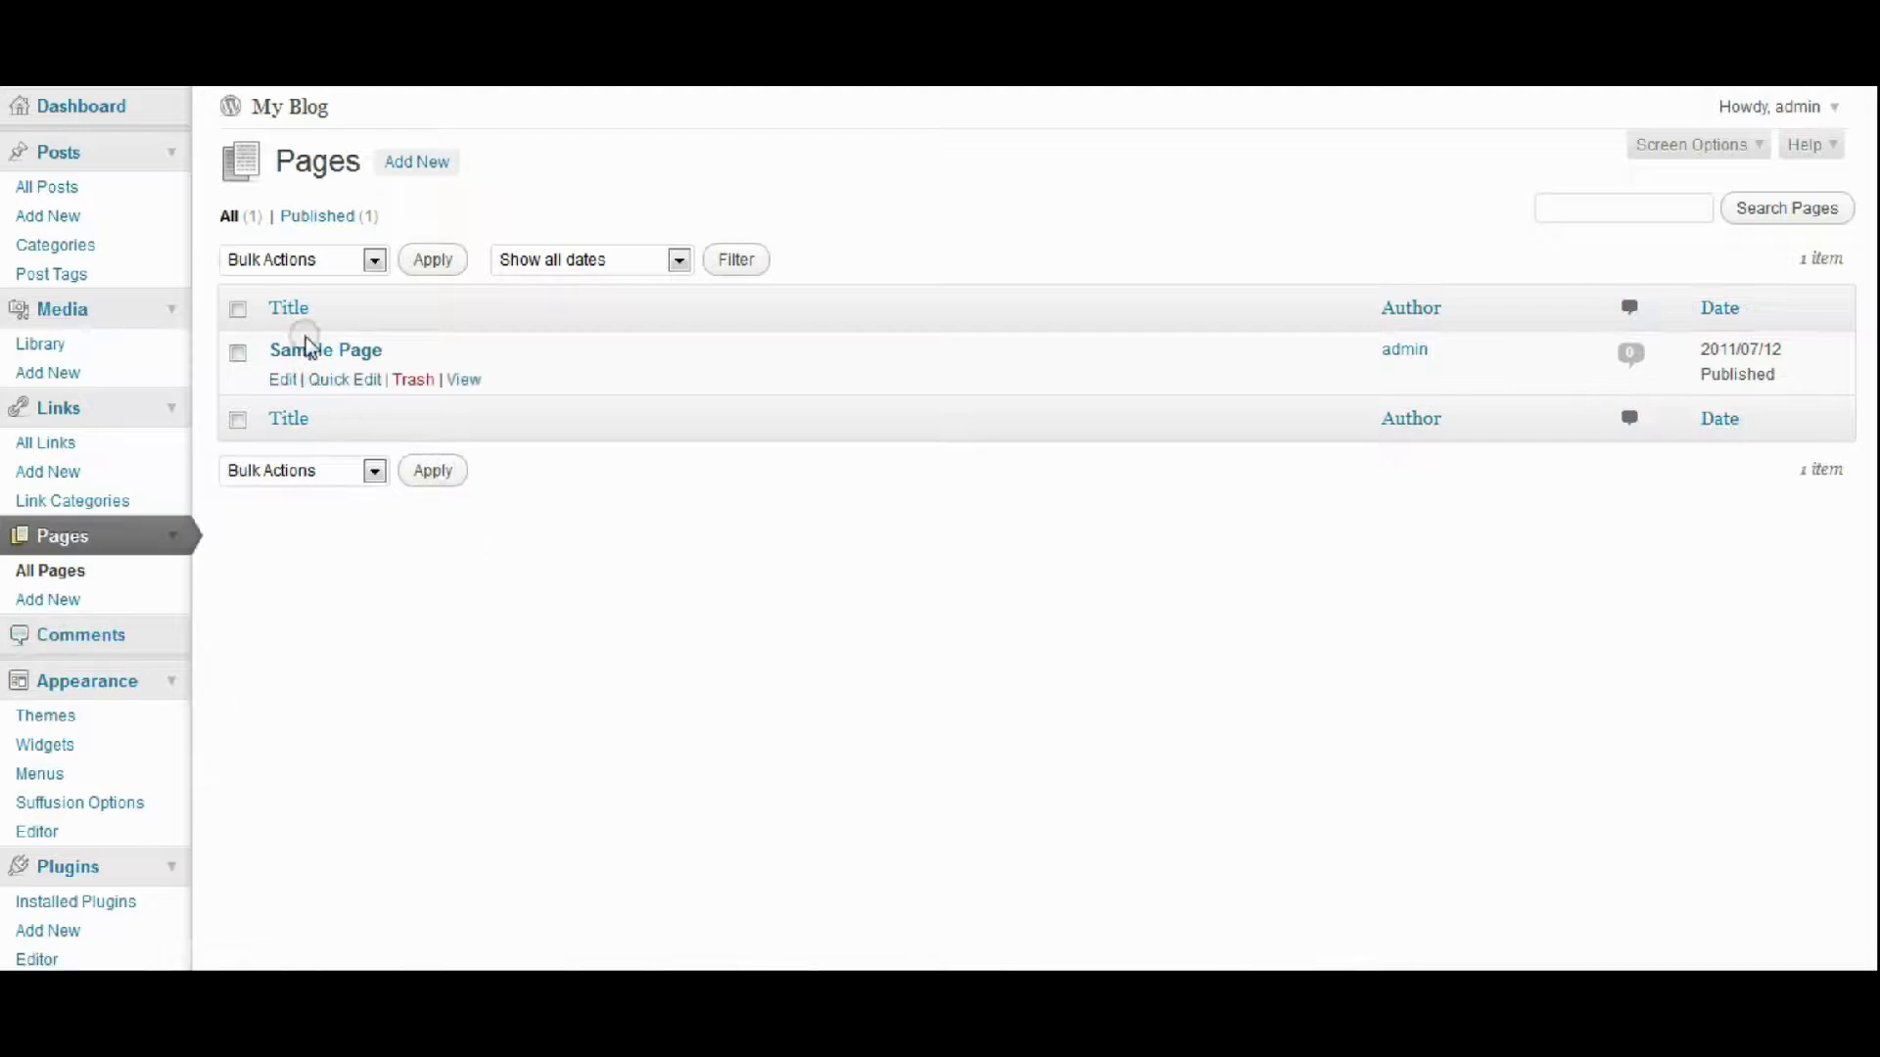
left_click(307, 354)
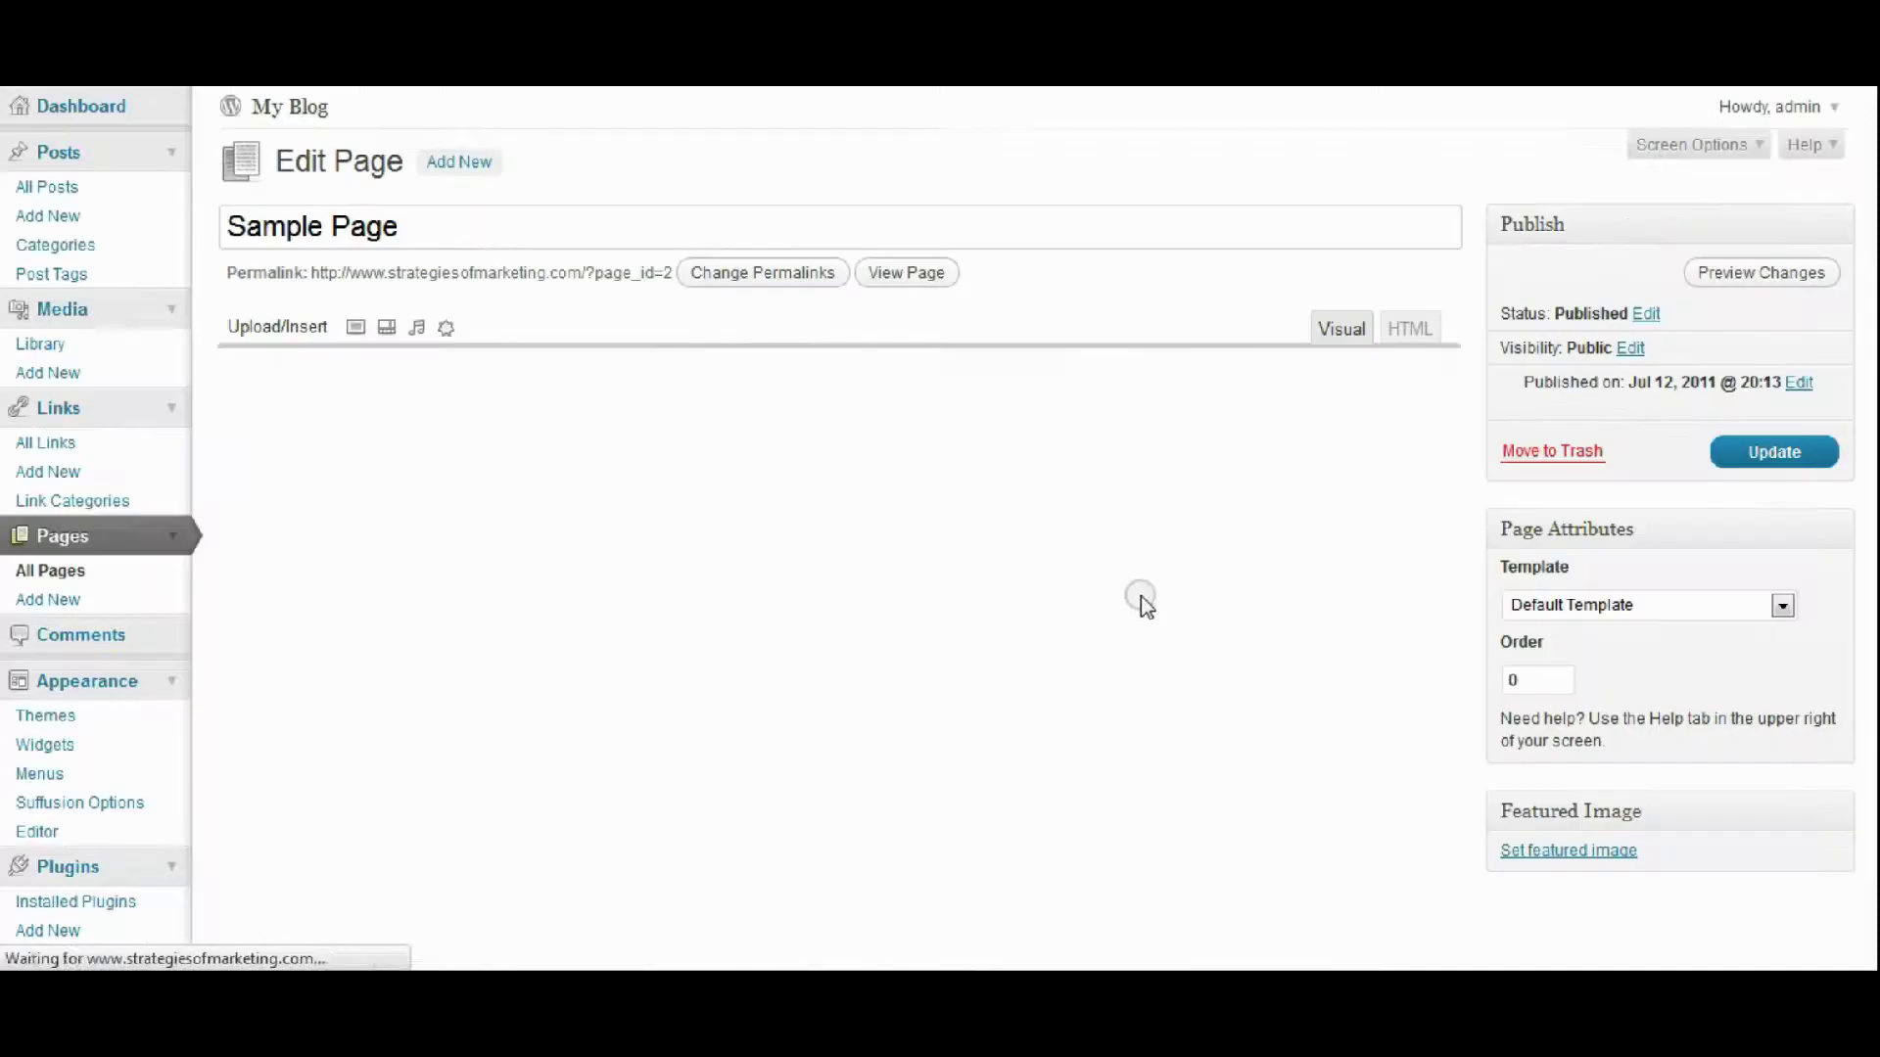
left_click(1751, 277)
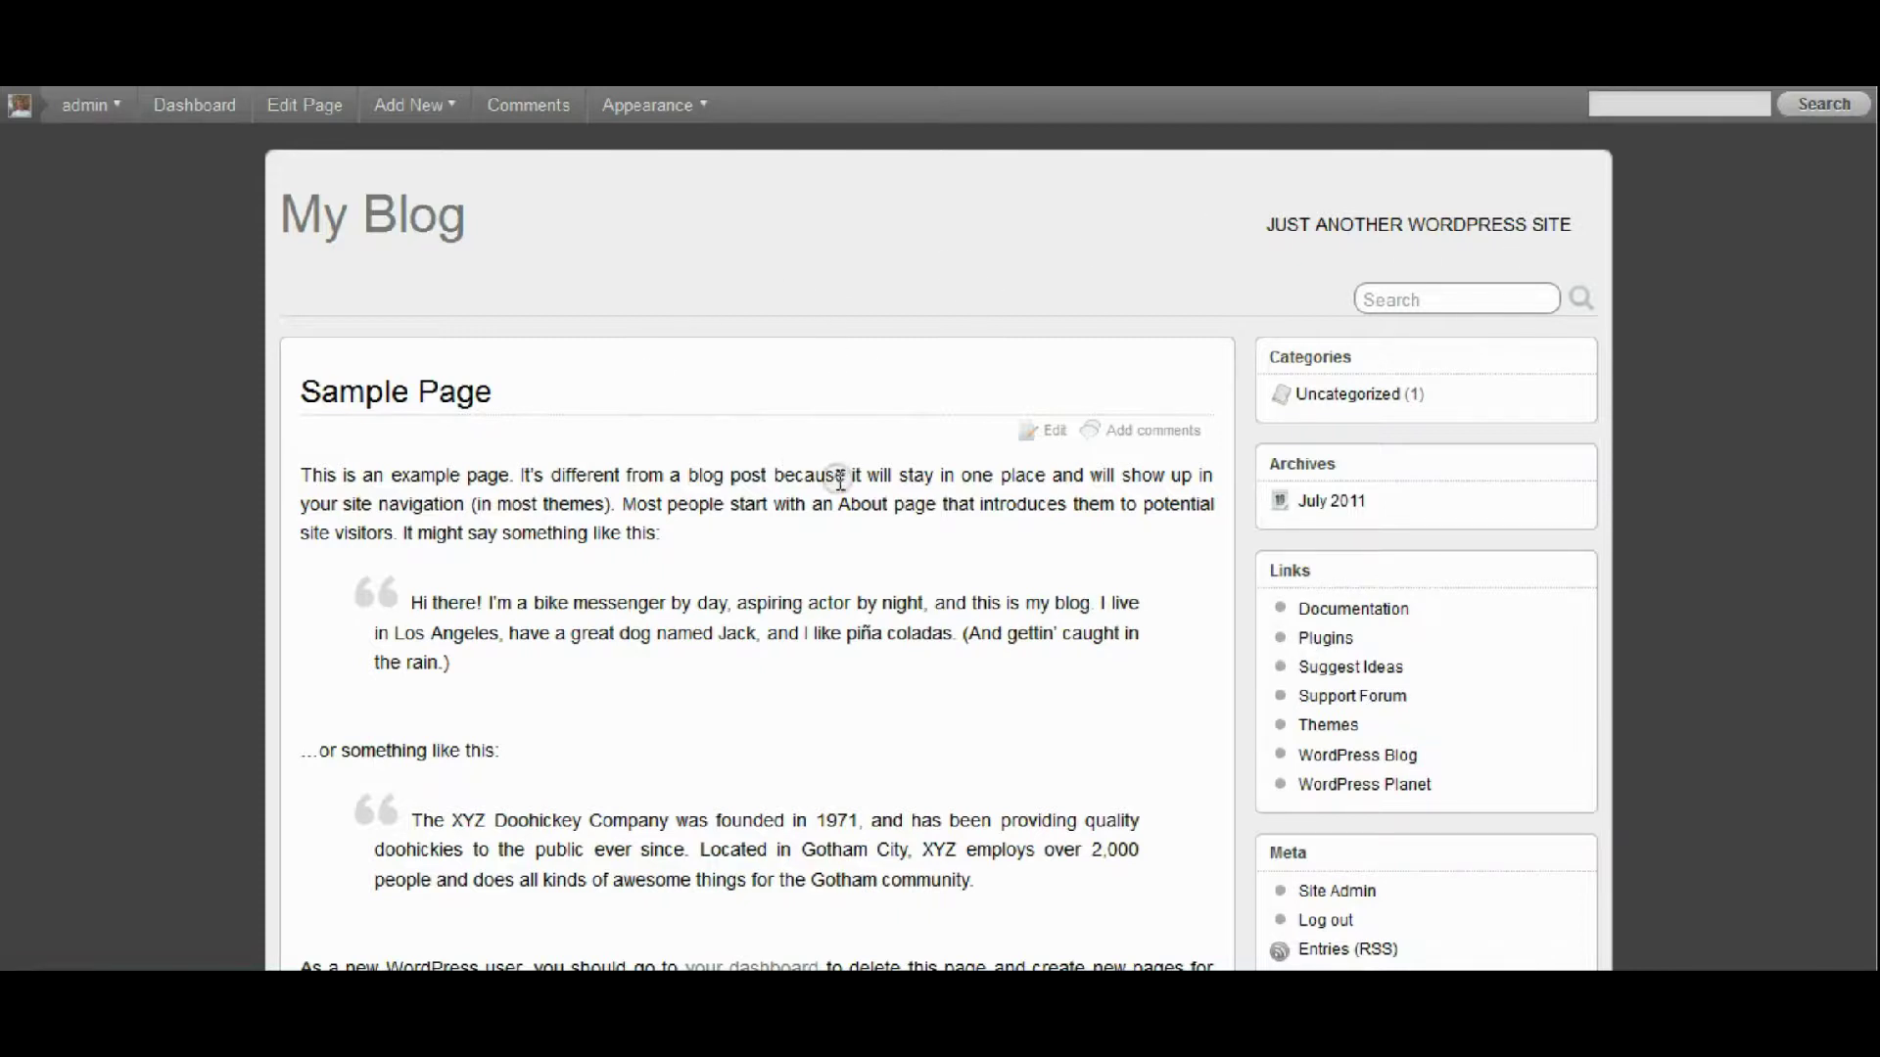
- Examine the previewed Sample Page's layout from the header down to the comment form and sidebar widgets
scroll(827, 474, "down", 2)
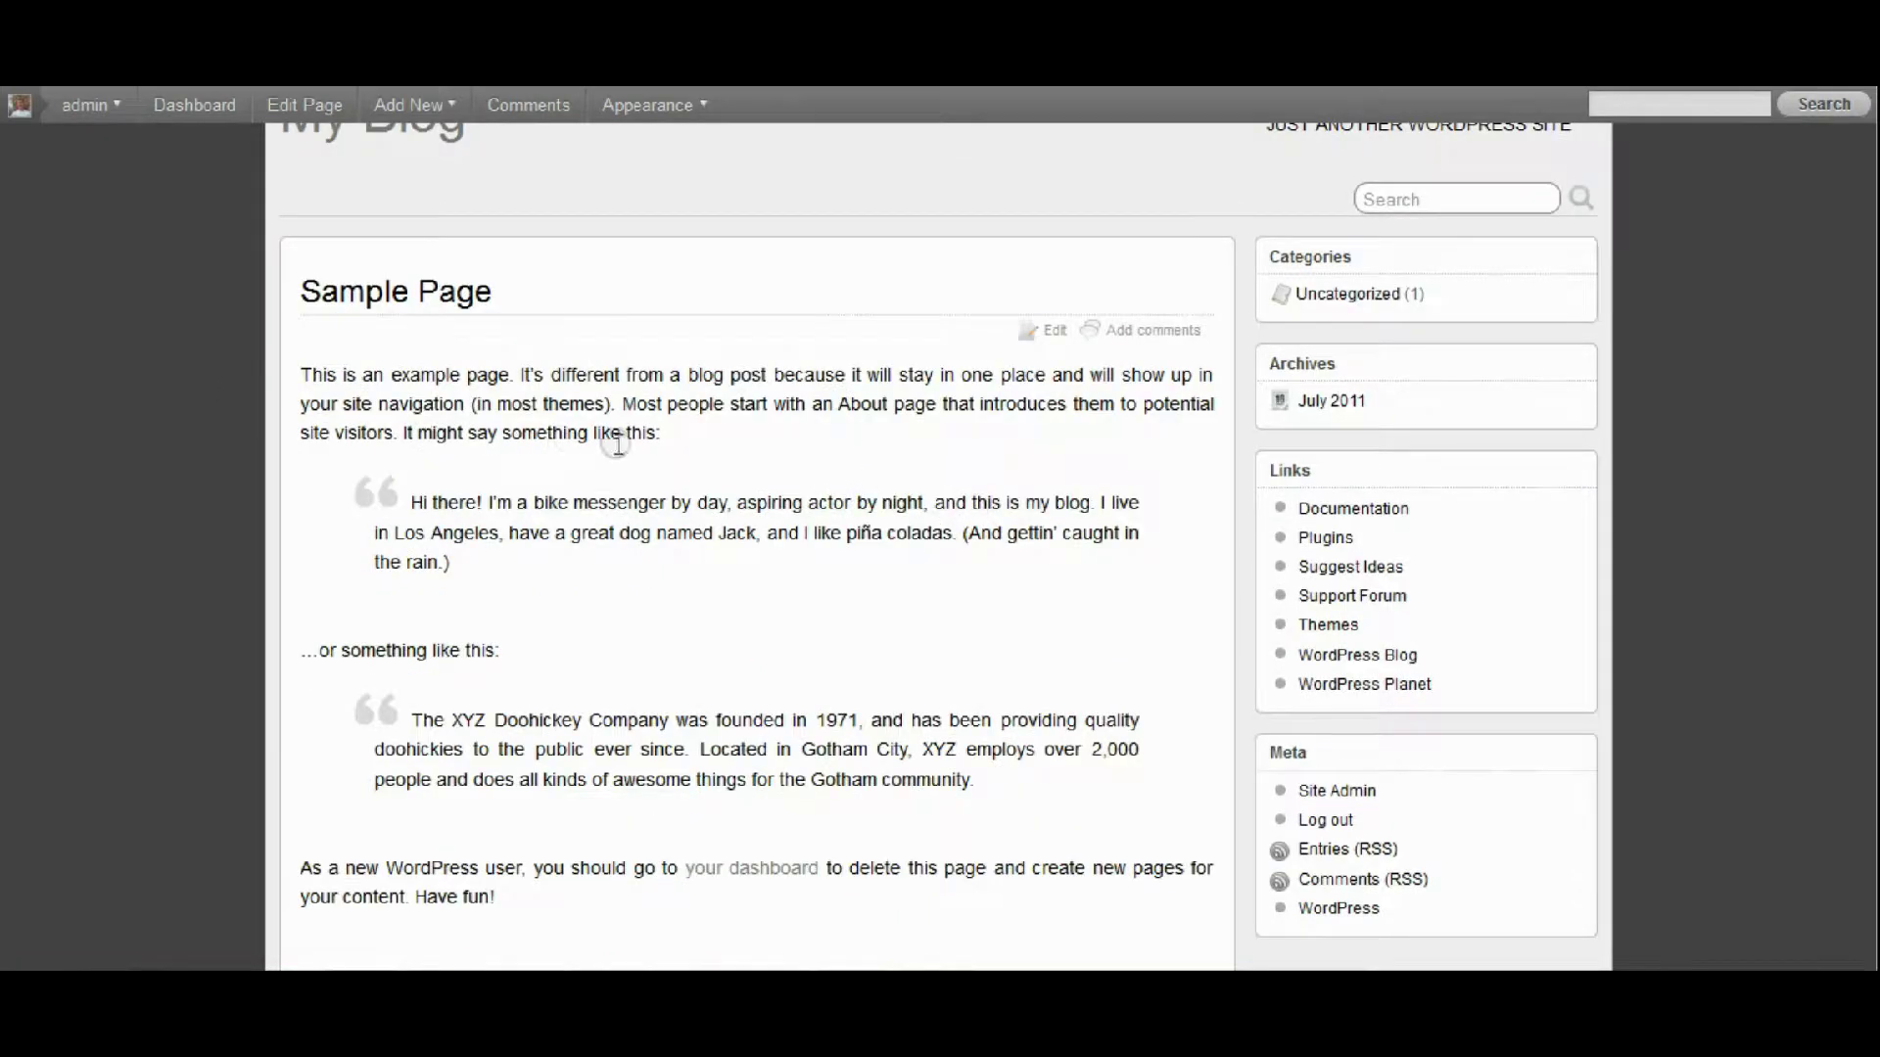
scroll(870, 511, "down", 3)
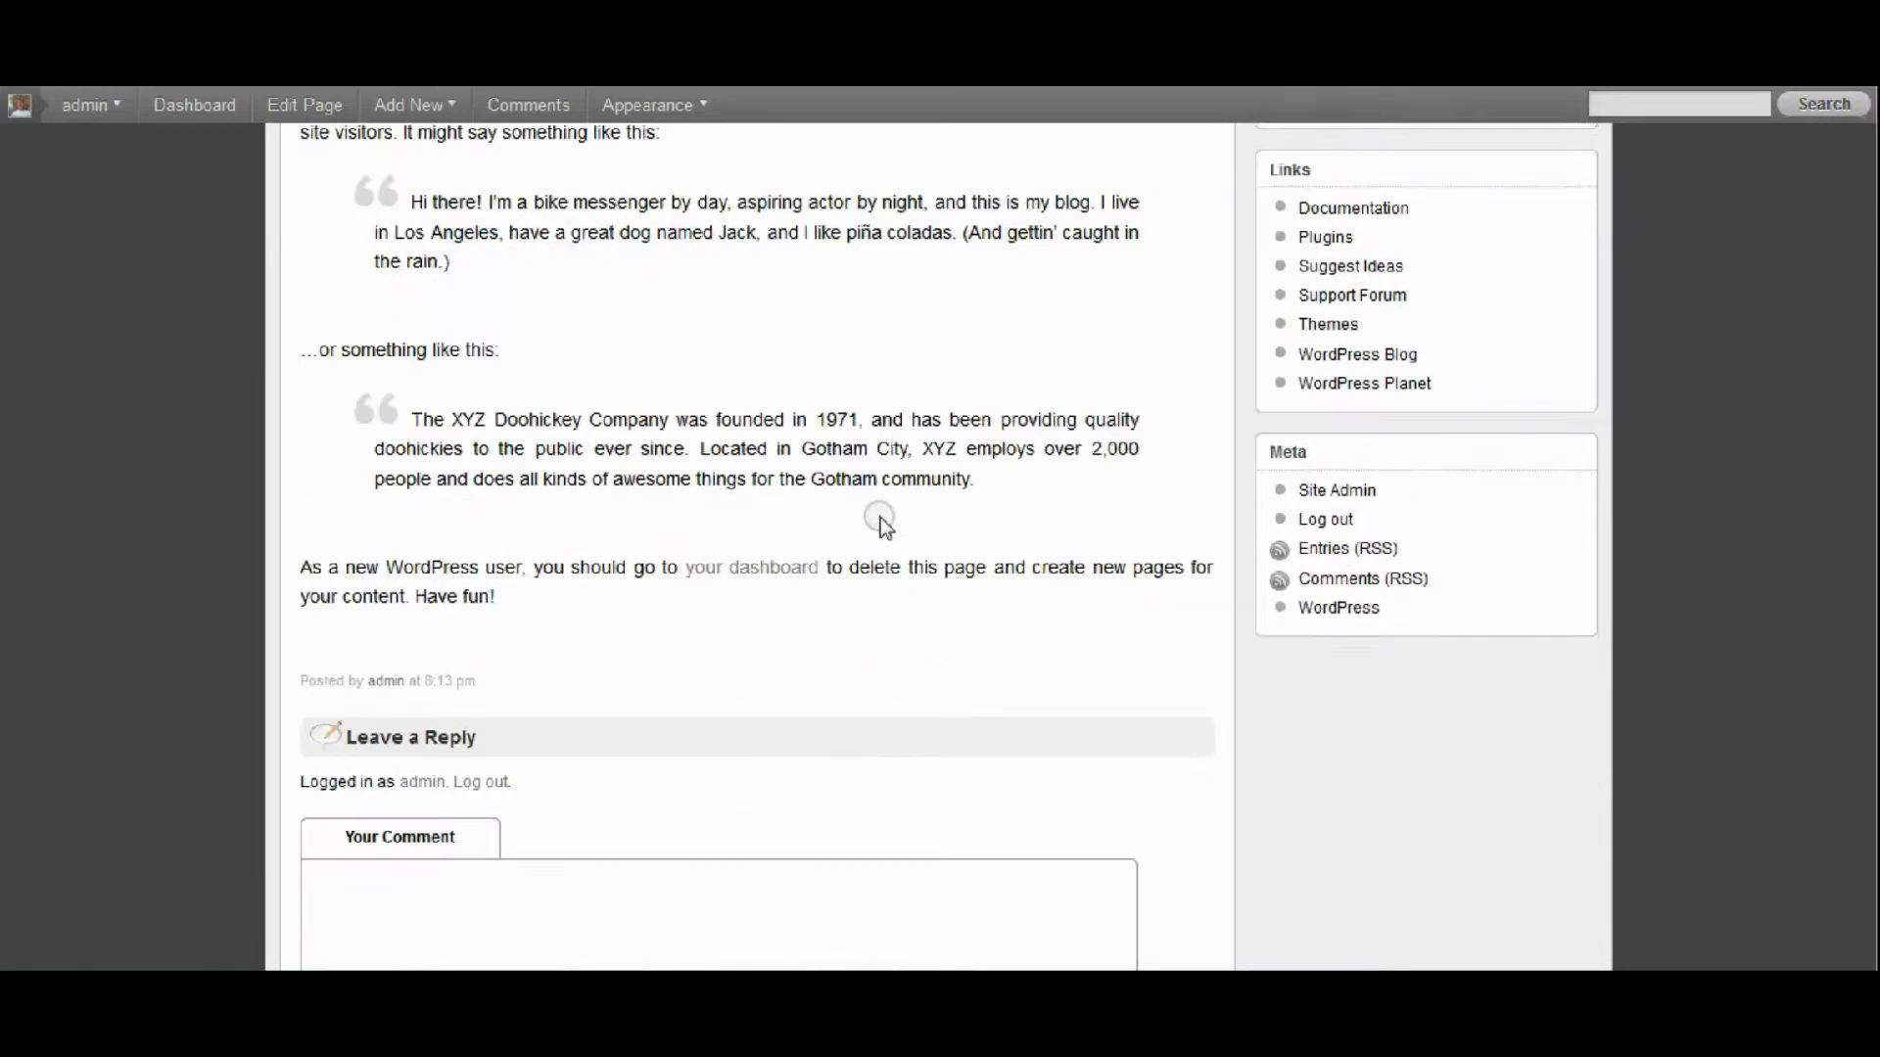
scroll(891, 527, "up", 1)
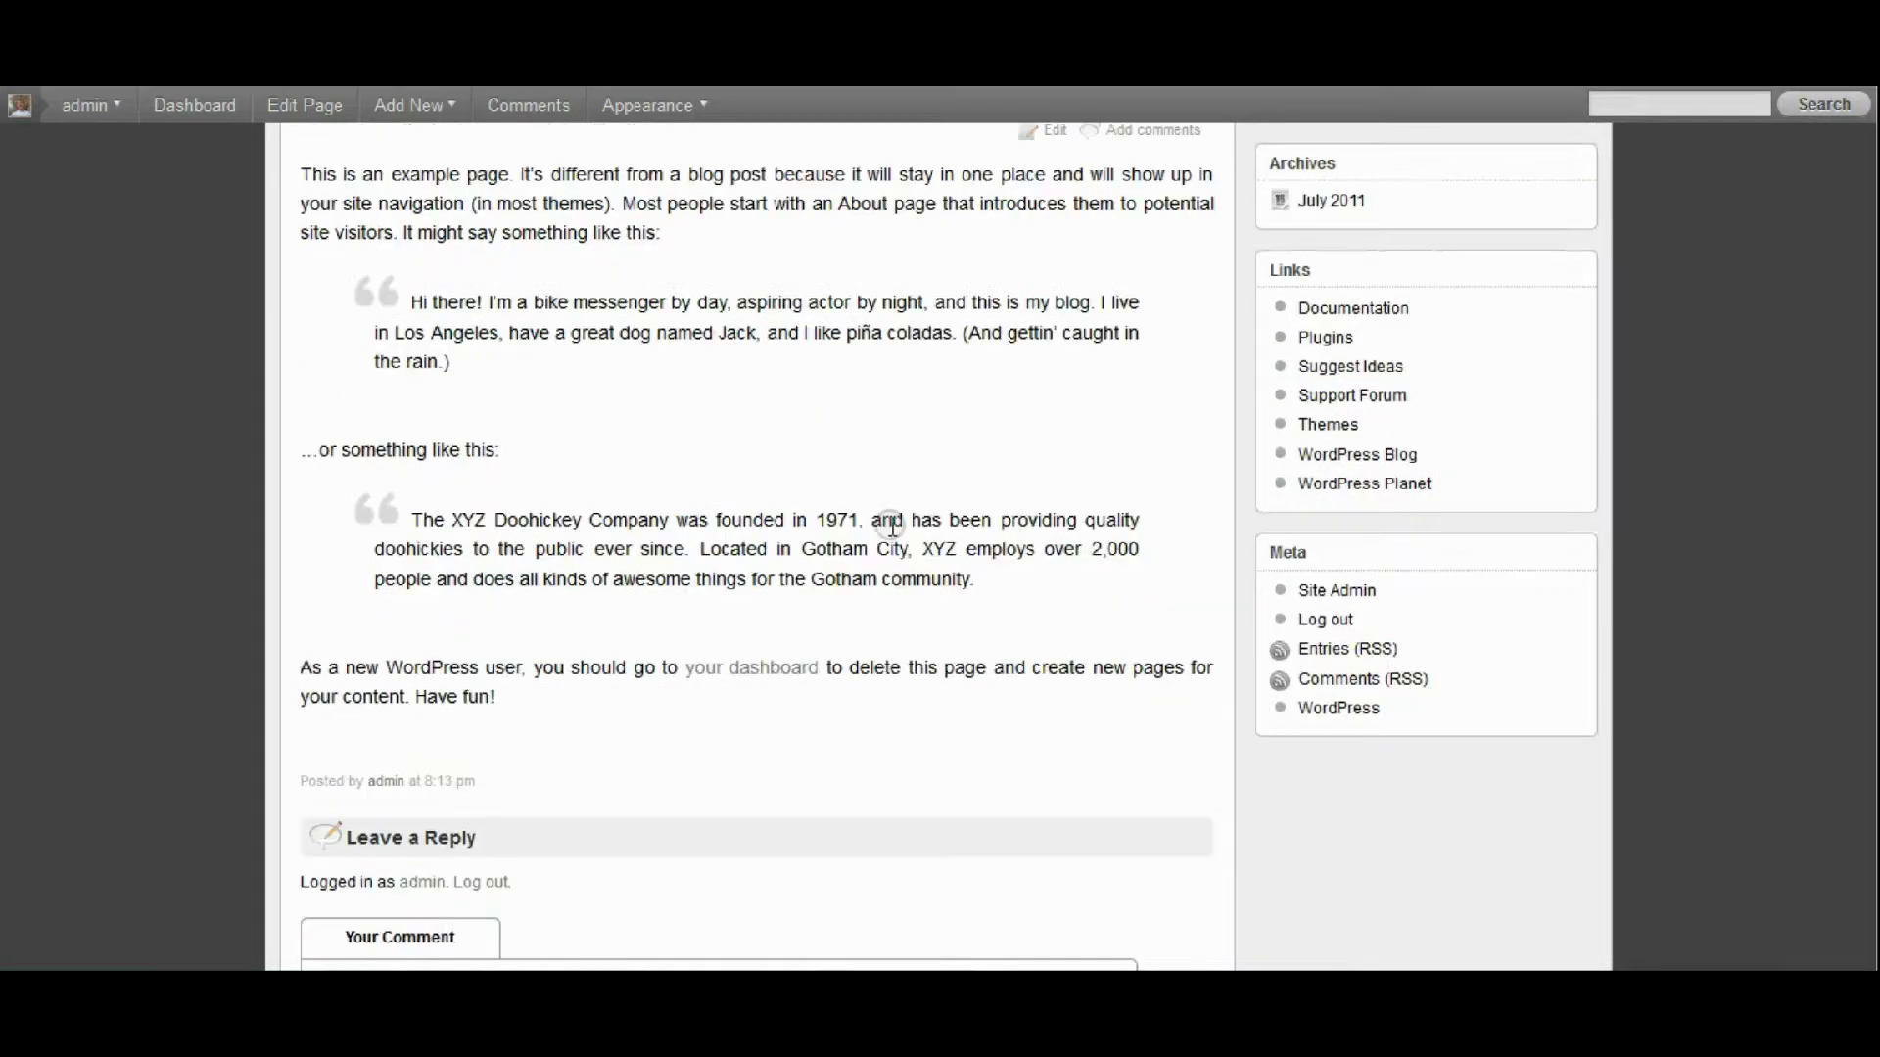
scroll(891, 527, "up", 3)
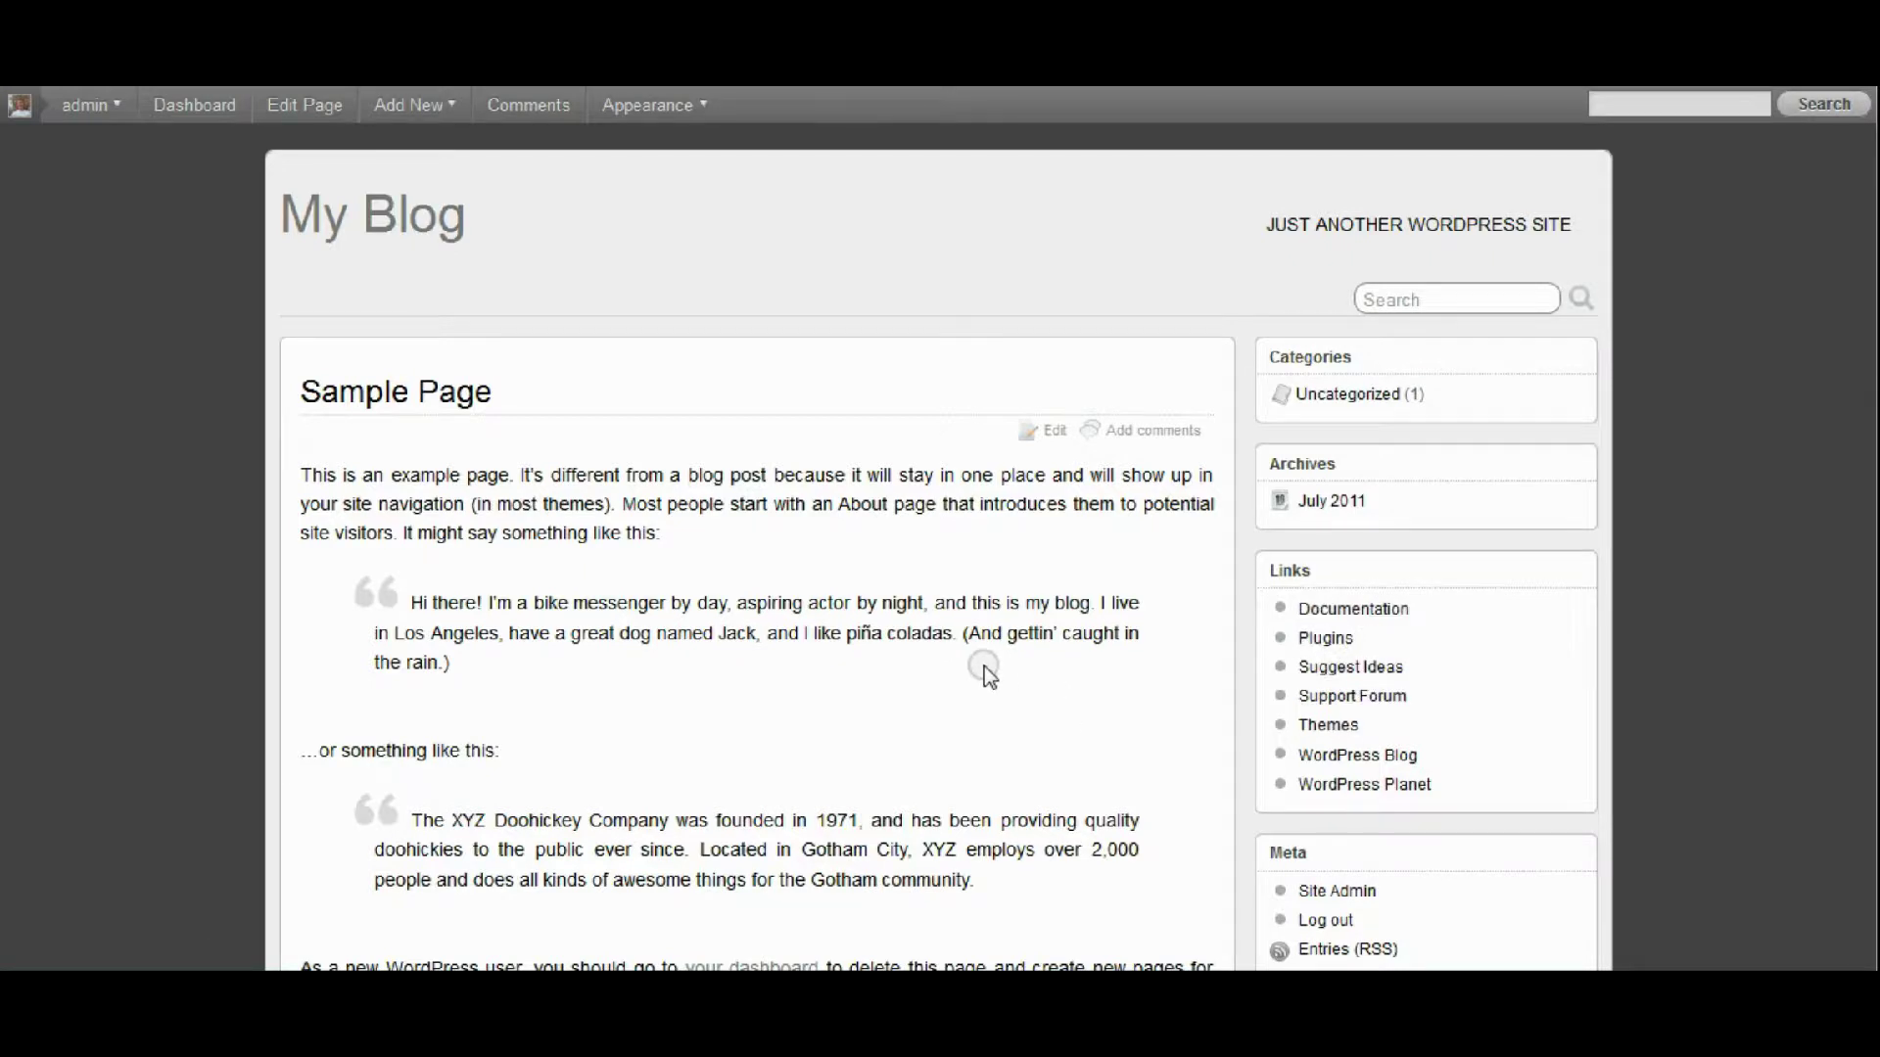
scroll(984, 665, "down", 8)
scroll(984, 664, "up", 10)
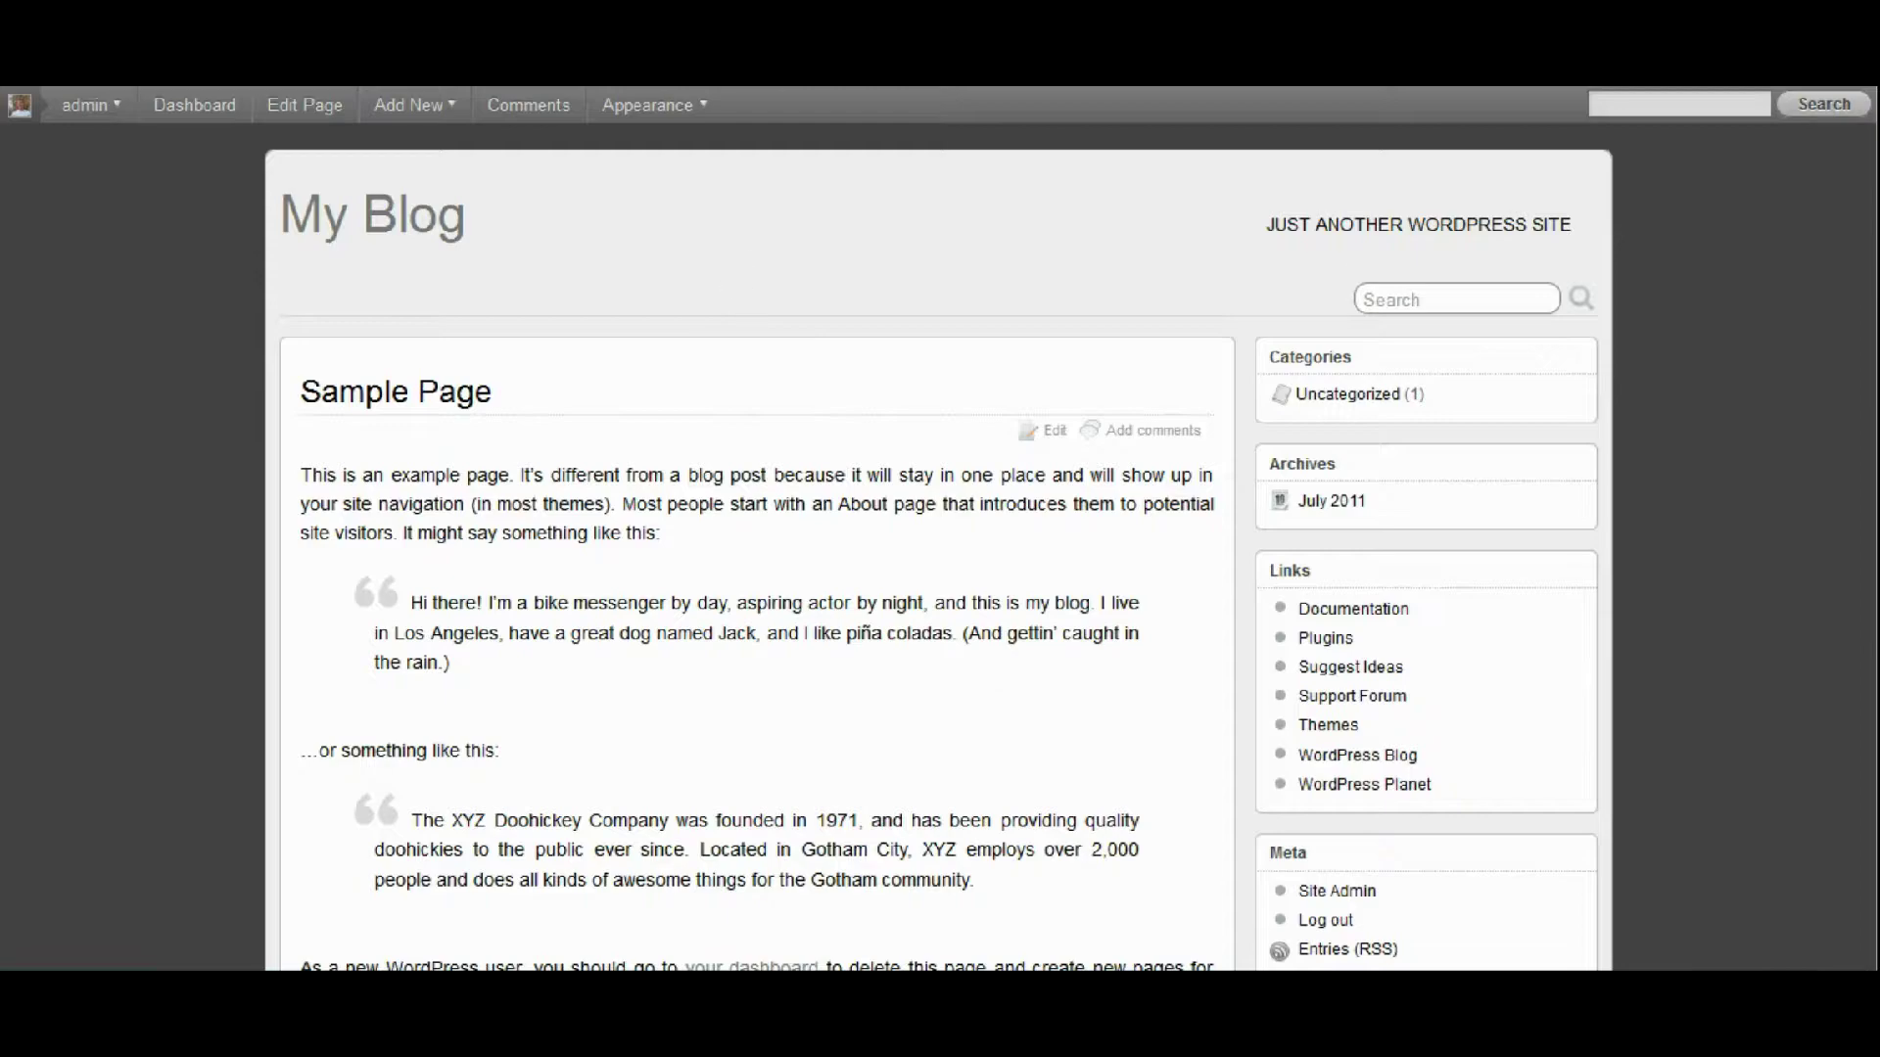